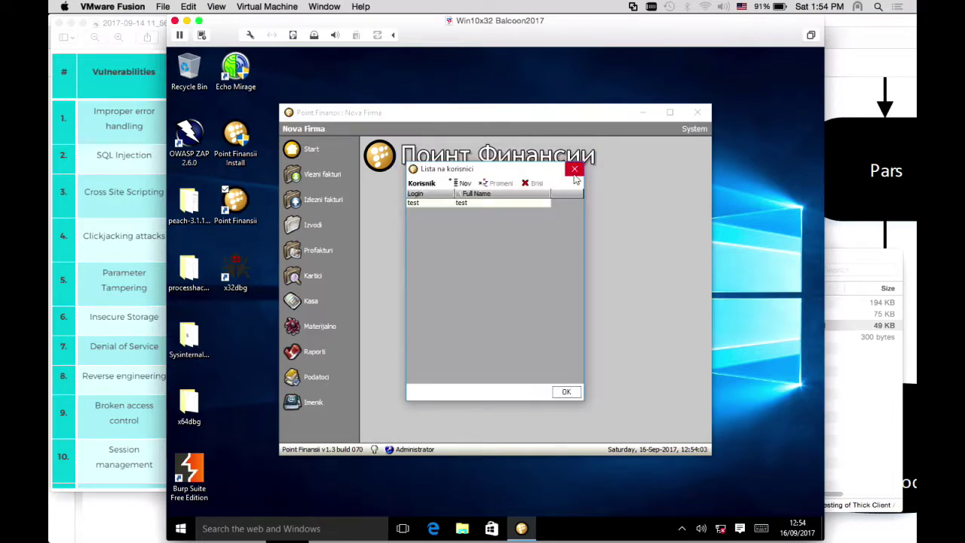
Close the user list, open Vlezni fakturi, and discard a new invoice without saving
click(574, 169)
click(309, 178)
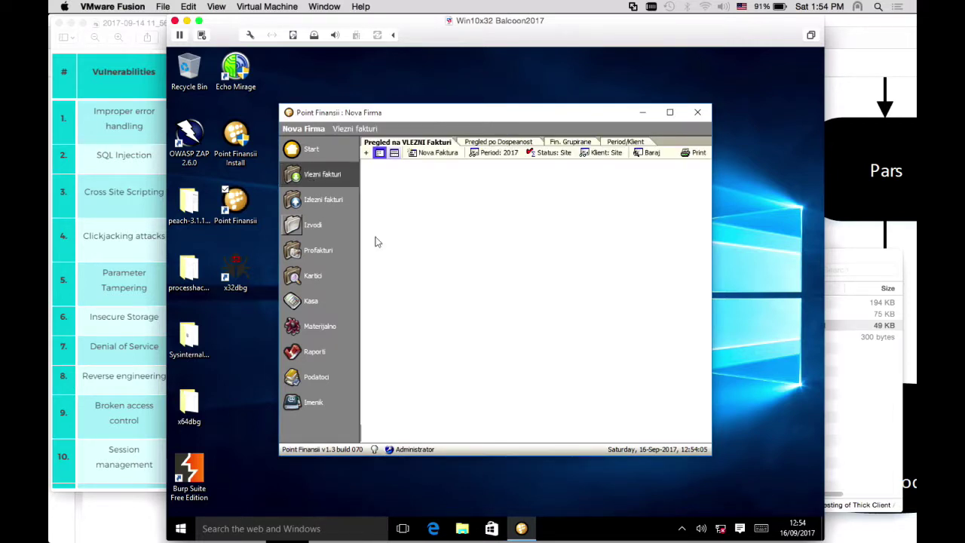
click(446, 154)
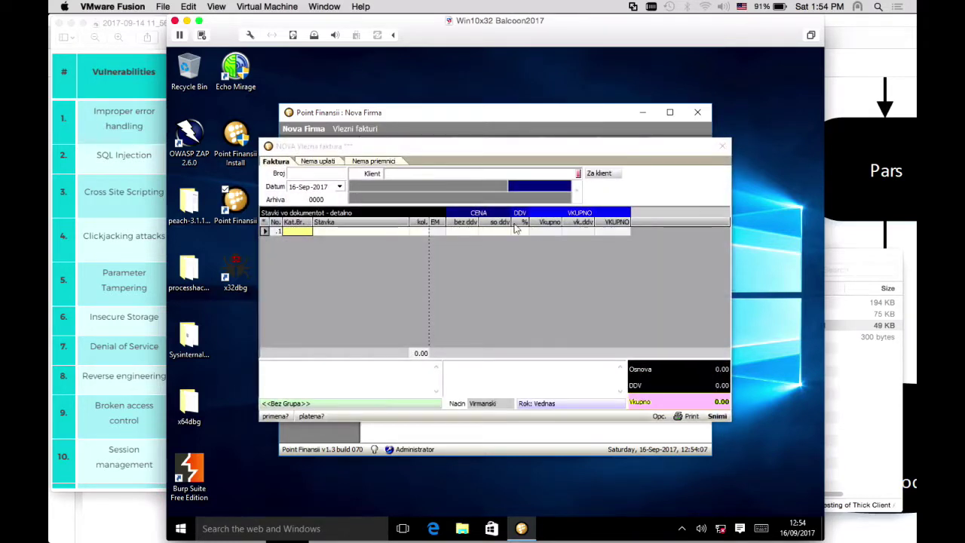
click(268, 148)
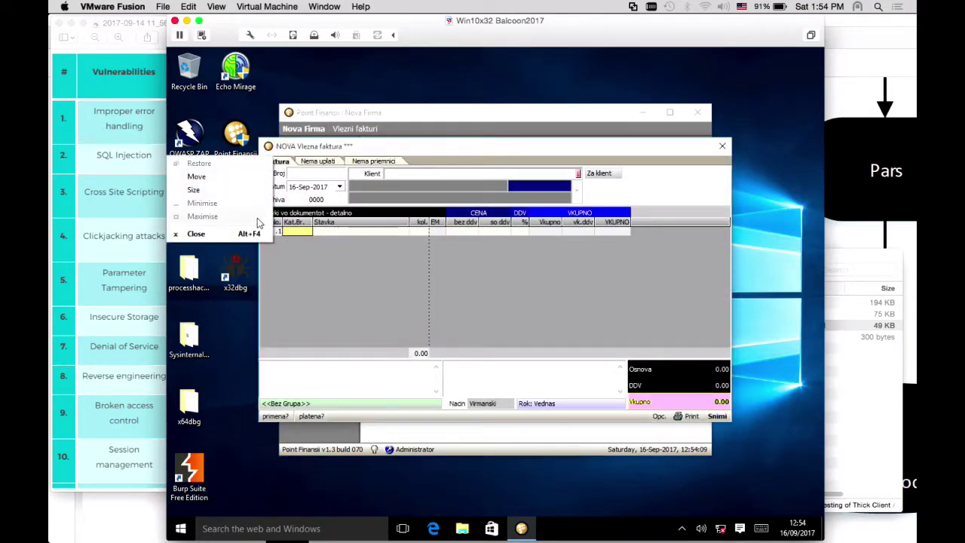
click(251, 233)
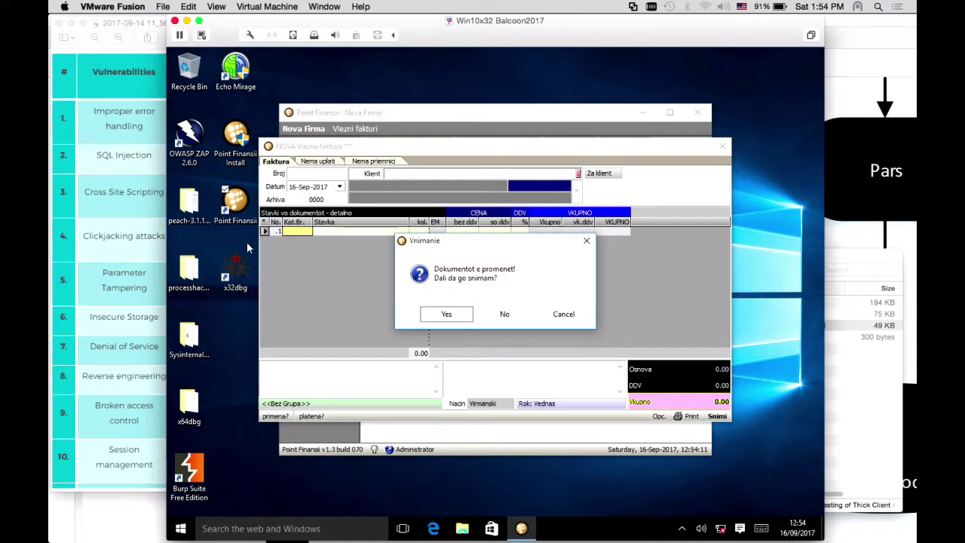
click(504, 314)
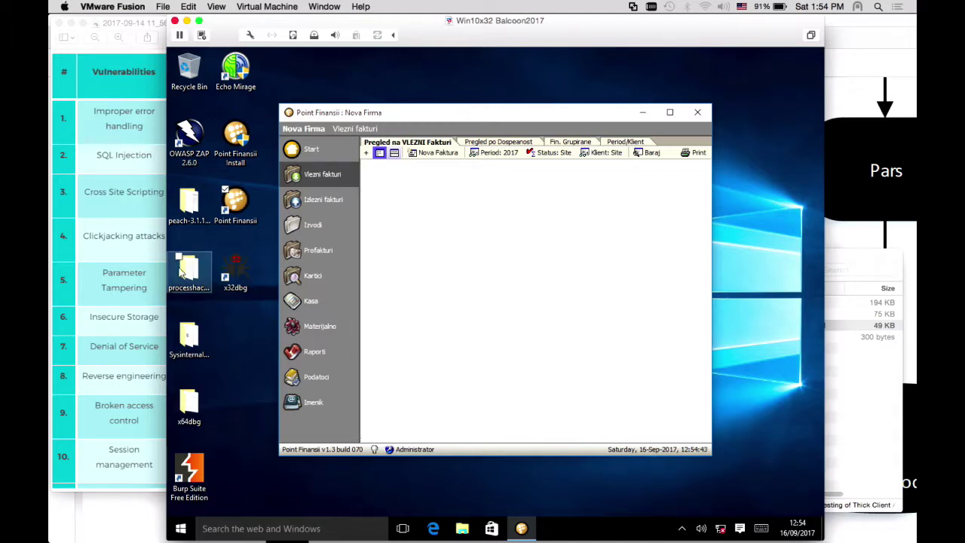
Open the Sysinternals folder and select the Procmon application
double_click(190, 335)
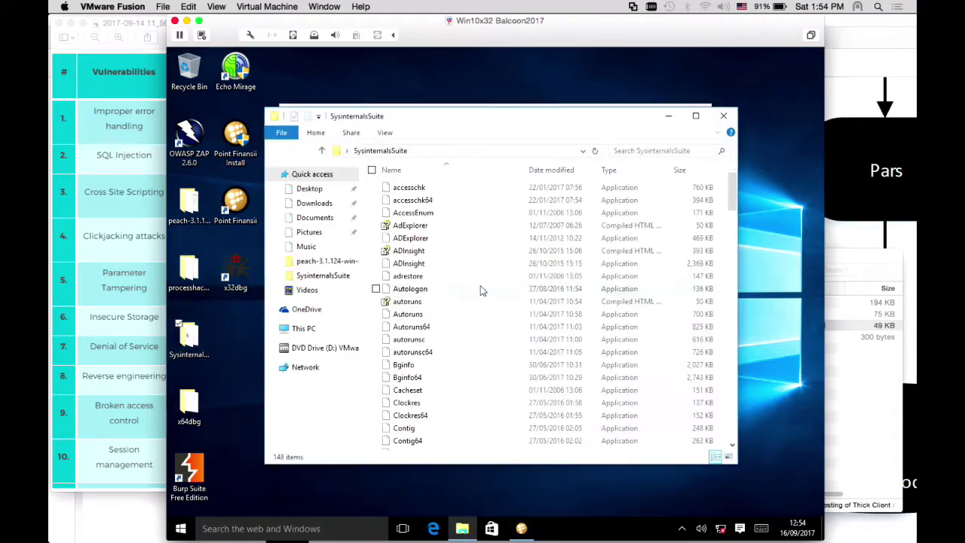
click(459, 278)
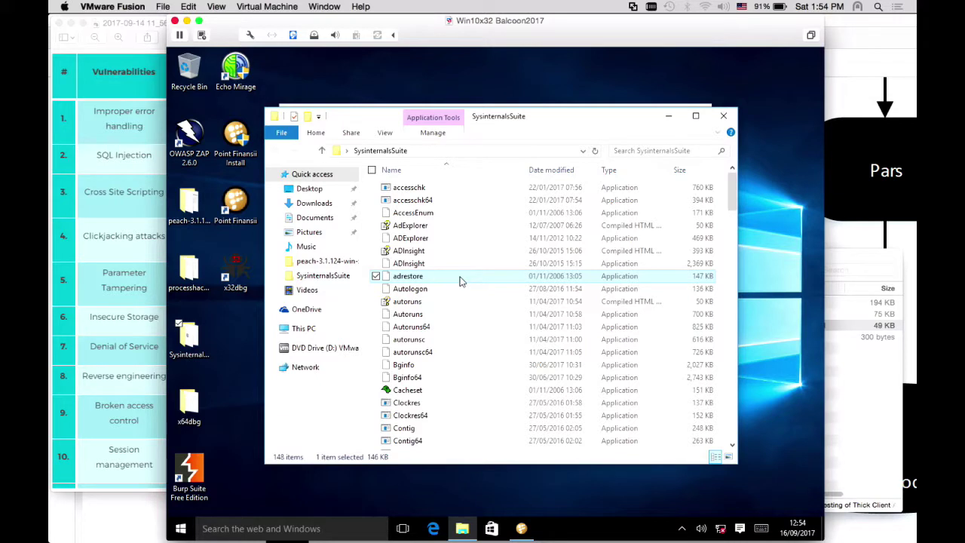
text(pro)
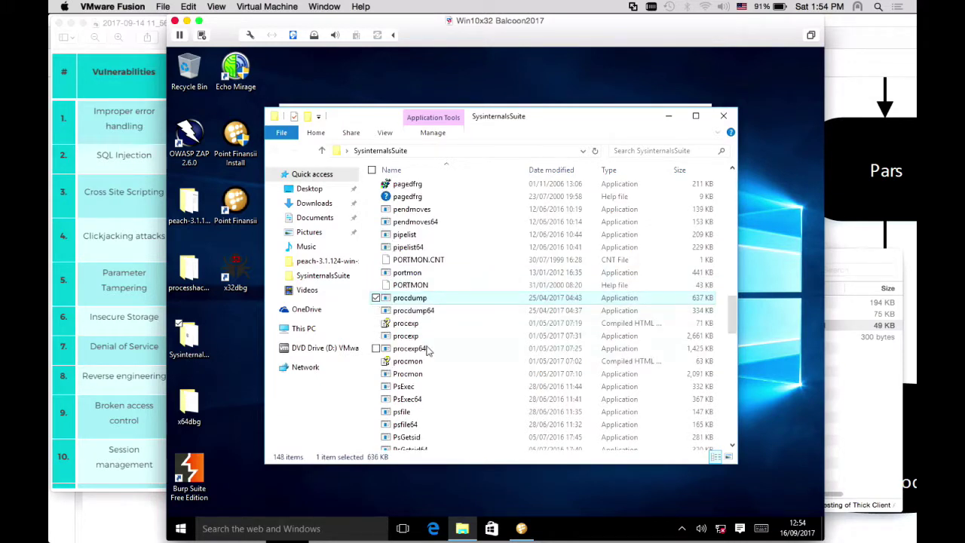
click(413, 362)
click(422, 374)
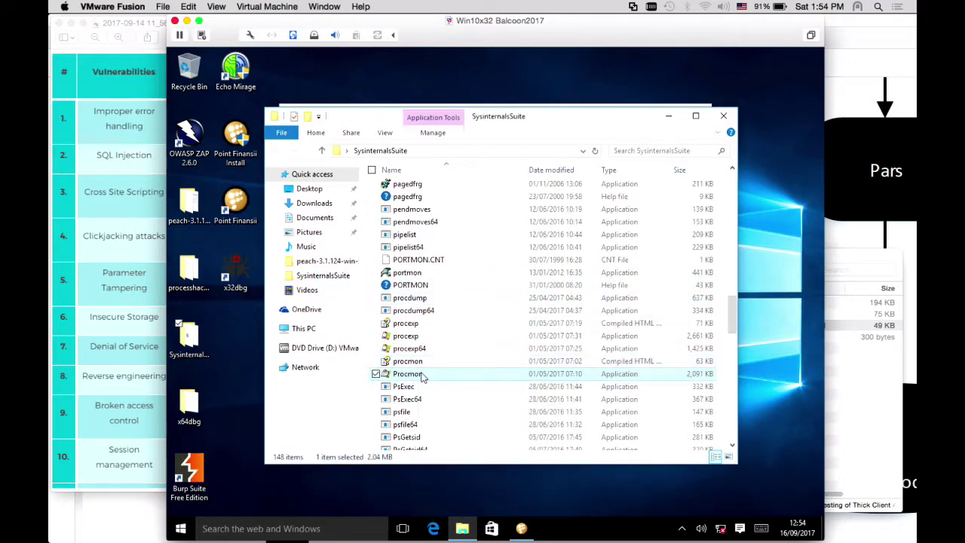
Run Procmon as administrator, accept UAC and the licence, and maximize its window
right_click(422, 373)
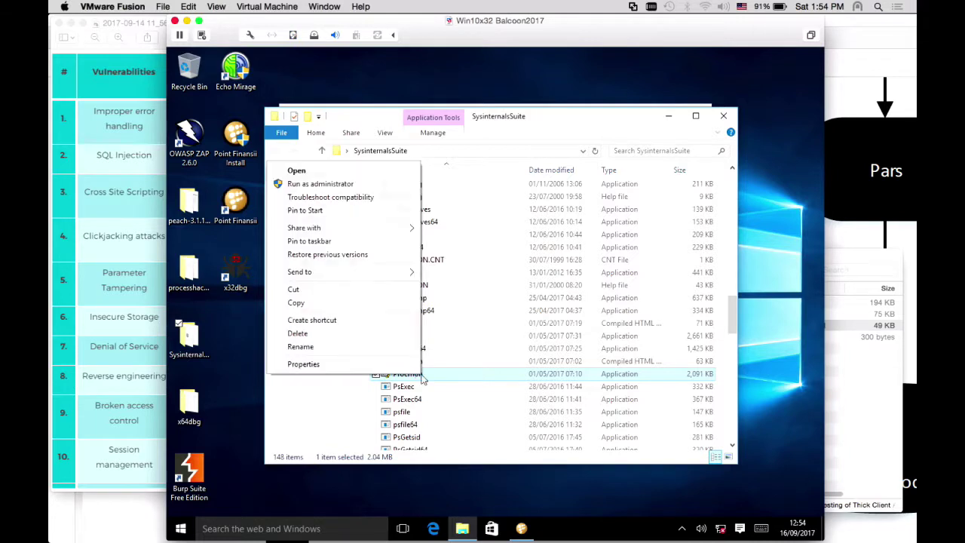
click(354, 183)
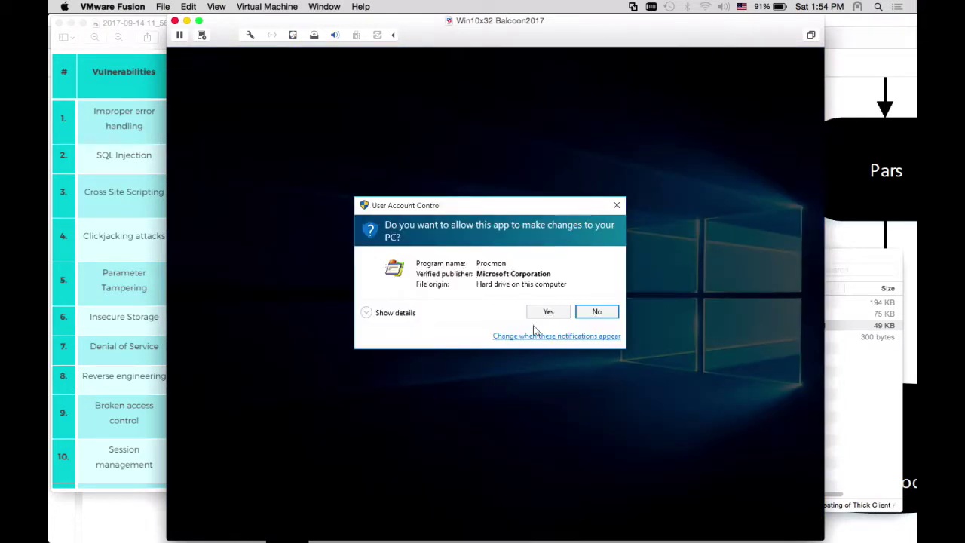
click(539, 312)
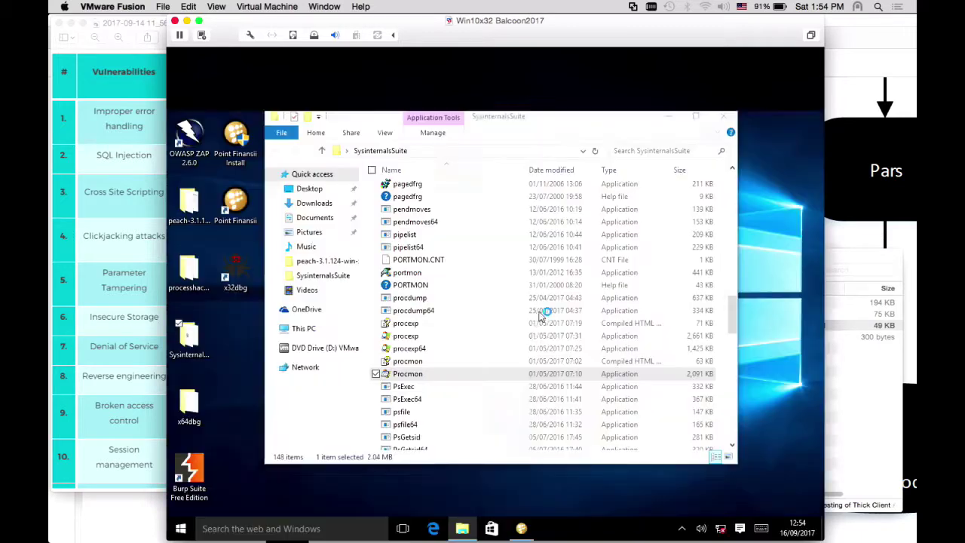
click(558, 362)
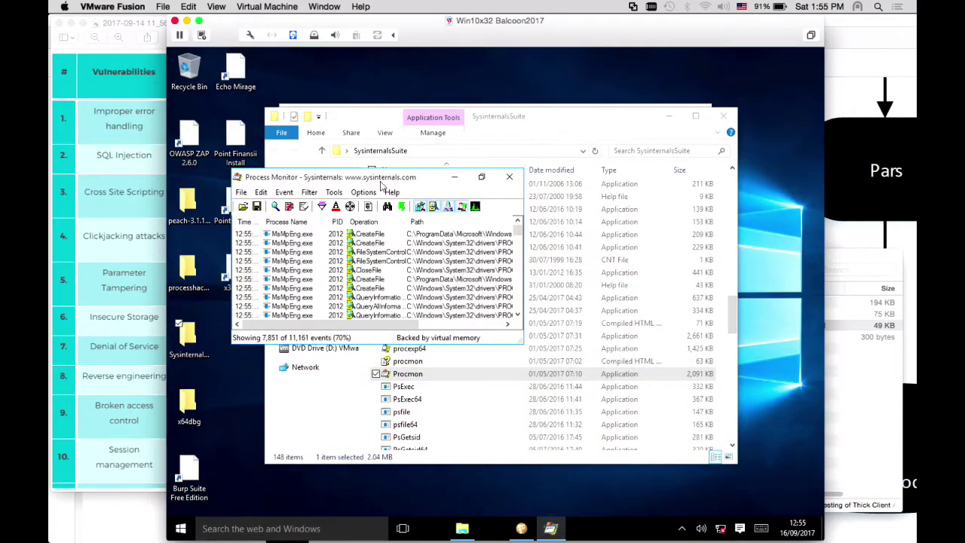
double_click(381, 181)
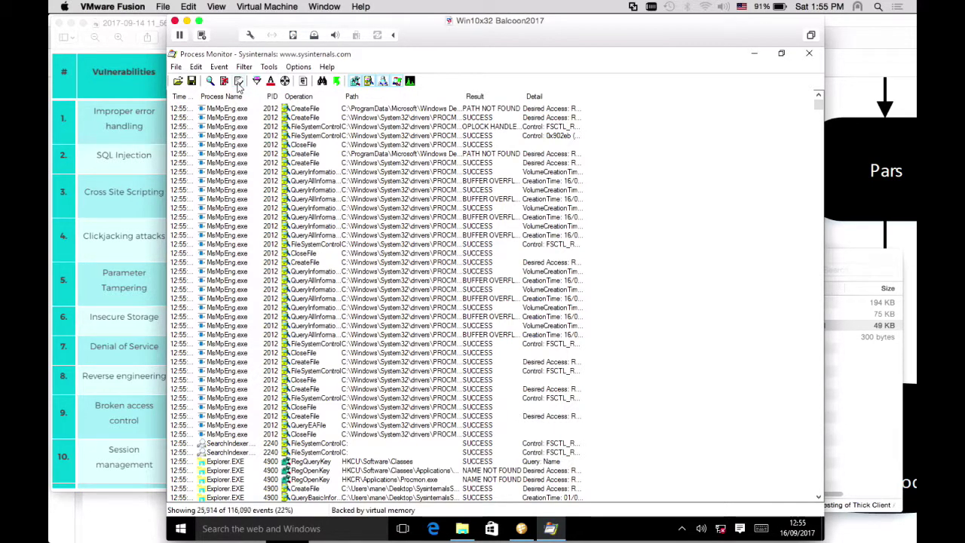
Clear the event list and apply an Include rule: Process Name is Point Finansii.exe
click(238, 80)
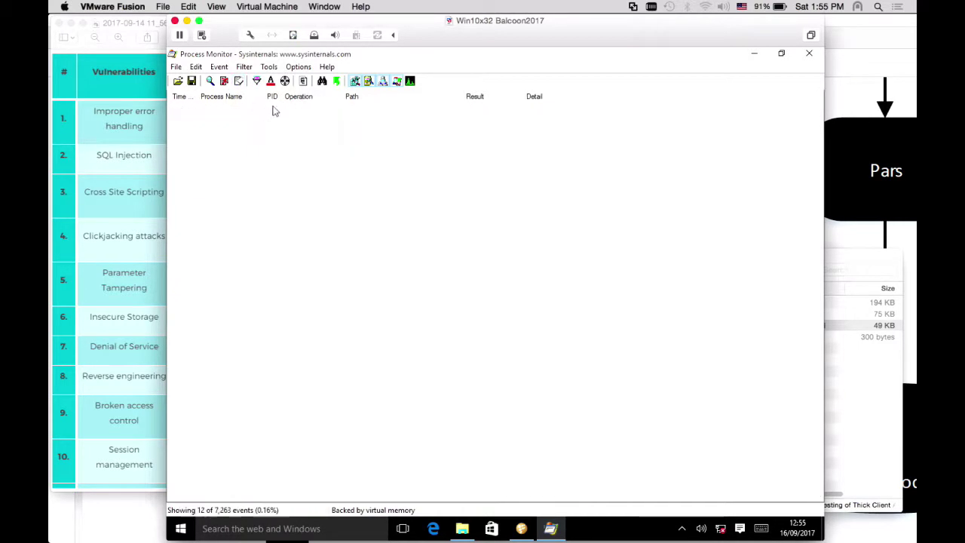
click(257, 80)
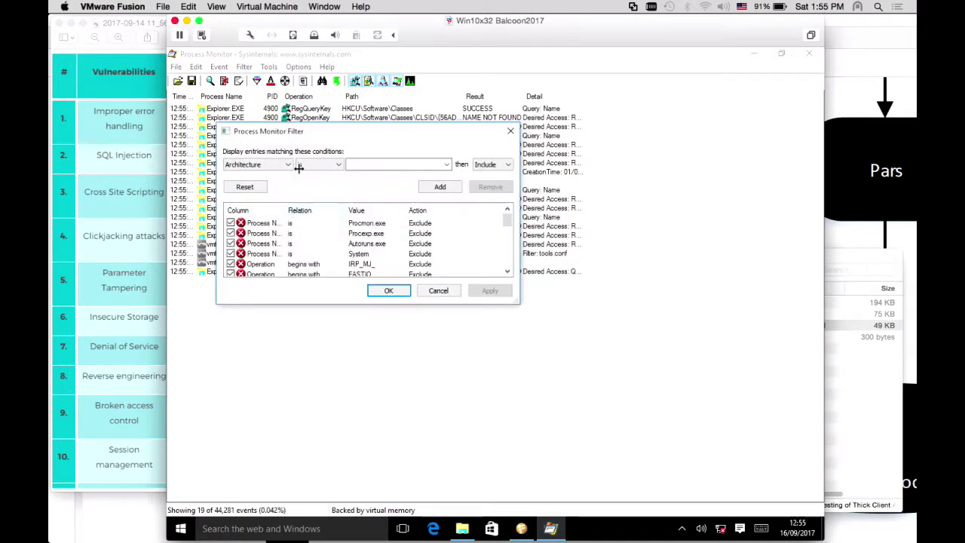
double_click(285, 224)
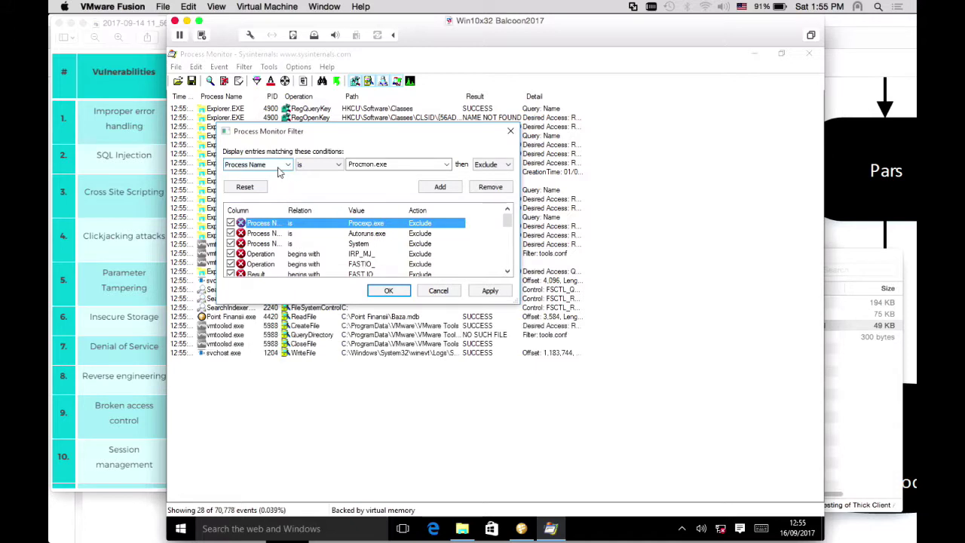
key(Tab)
key(Tab)
key(Tab)
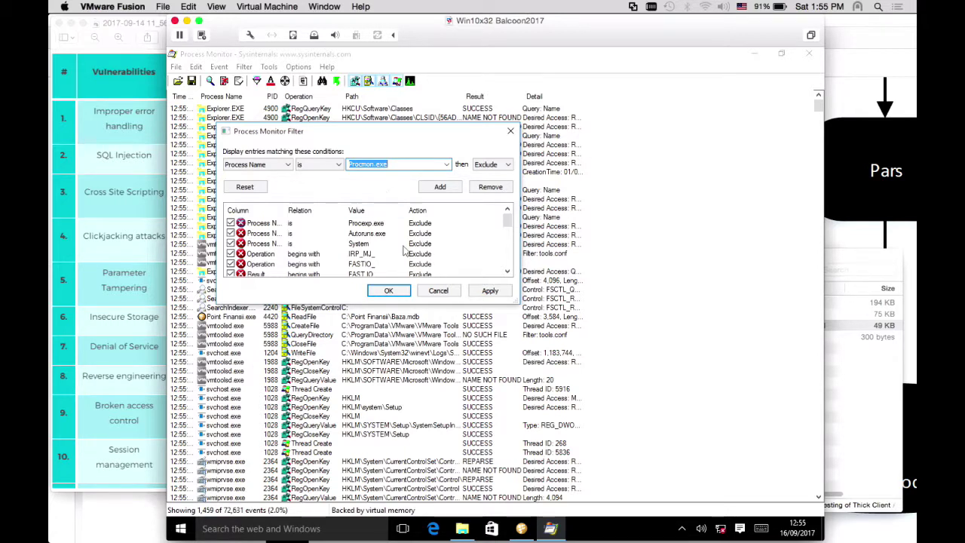
click(447, 165)
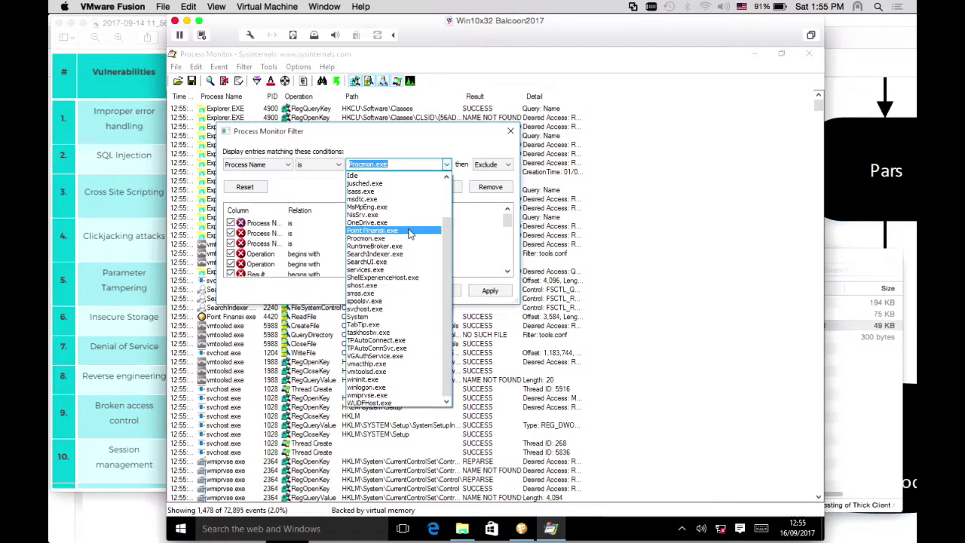
click(411, 230)
click(491, 165)
click(489, 175)
click(445, 188)
click(490, 291)
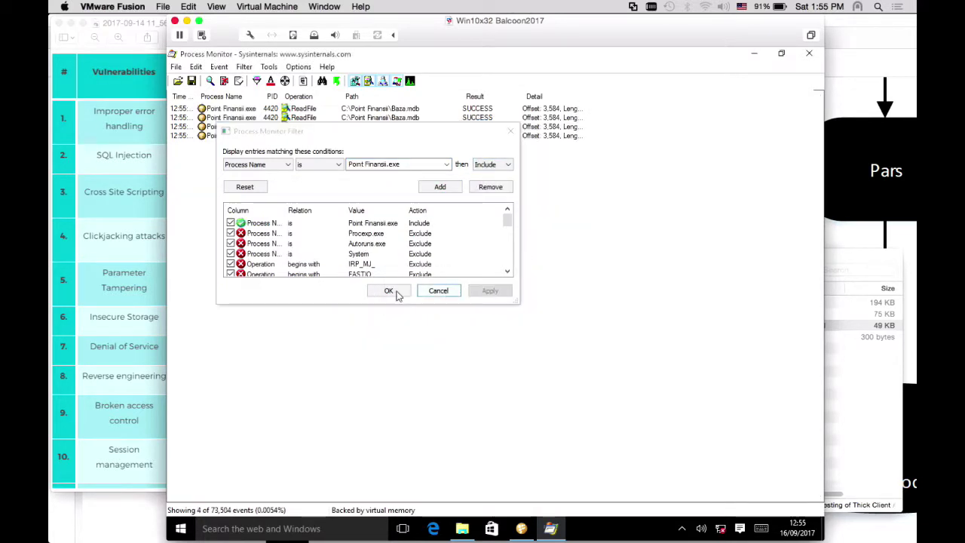
click(388, 291)
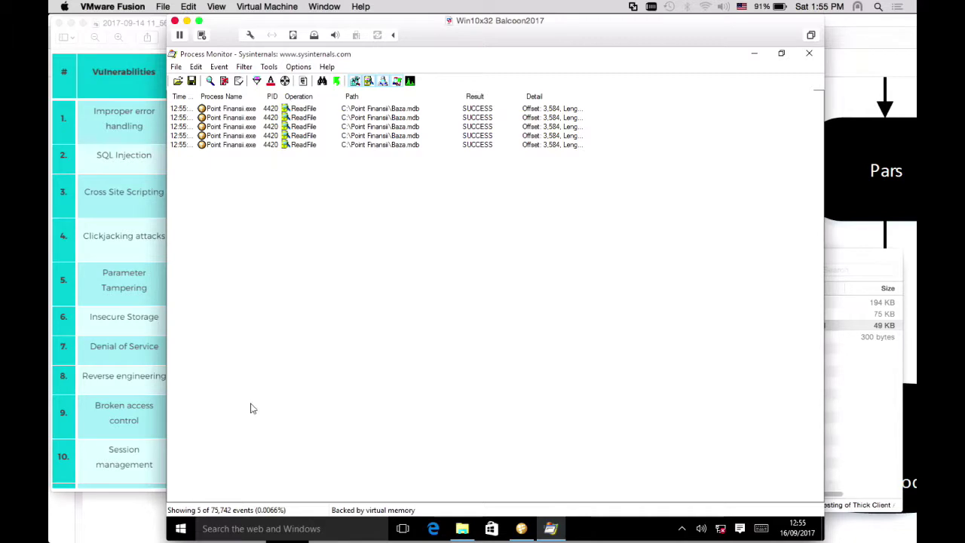
Bring Point Finansii to the front, reposition it, and minimize File Explorer
key(super+Tab)
key(super+Tab)
key(alt+Tab)
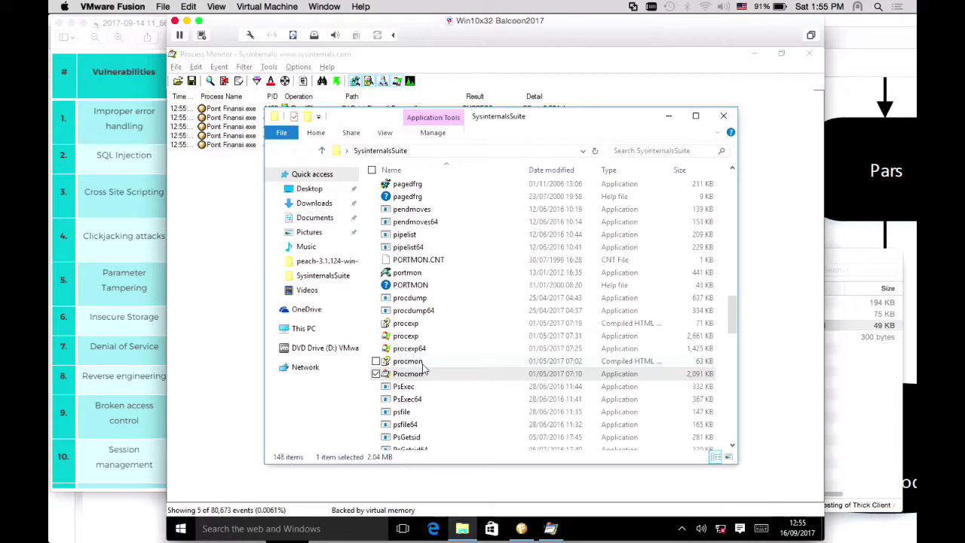
key(alt+Tab)
key(Tab)
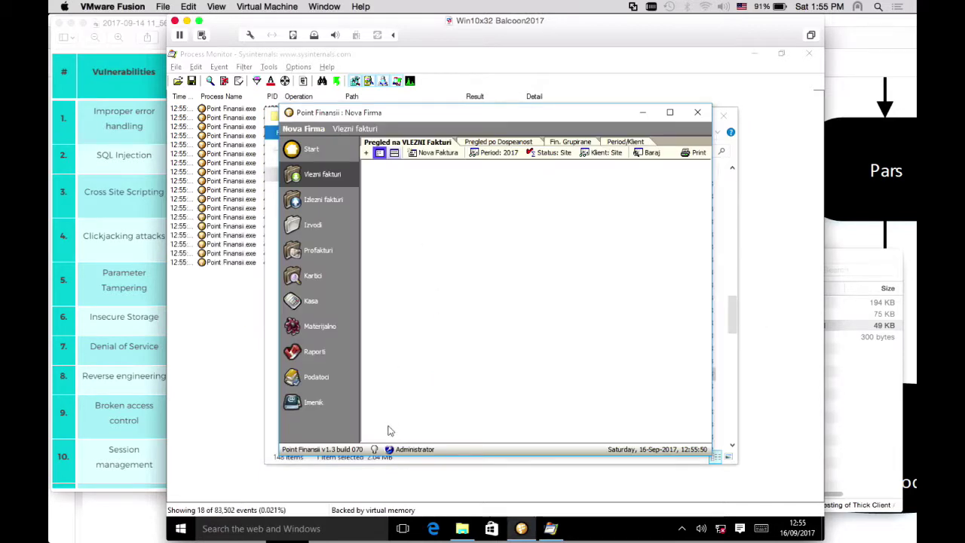
drag(386, 119, 443, 127)
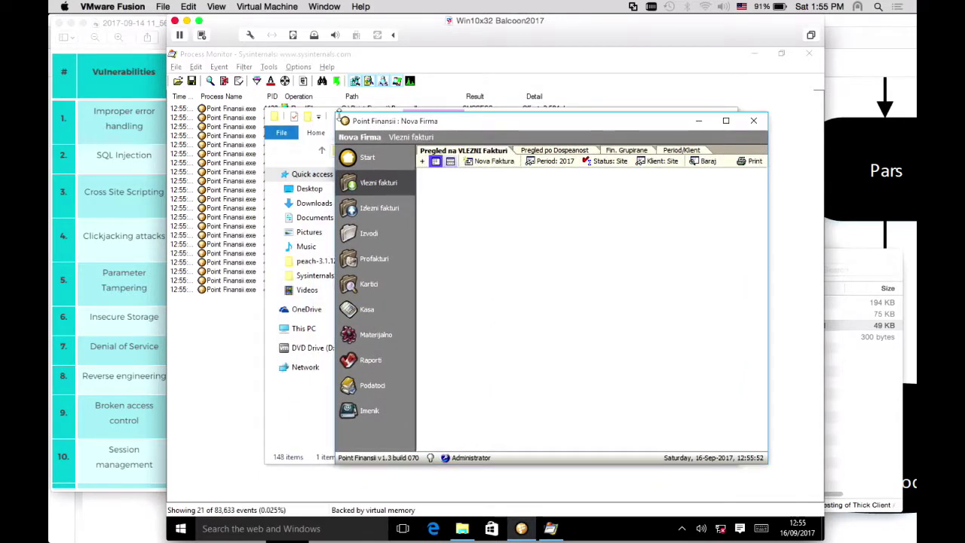
click(308, 166)
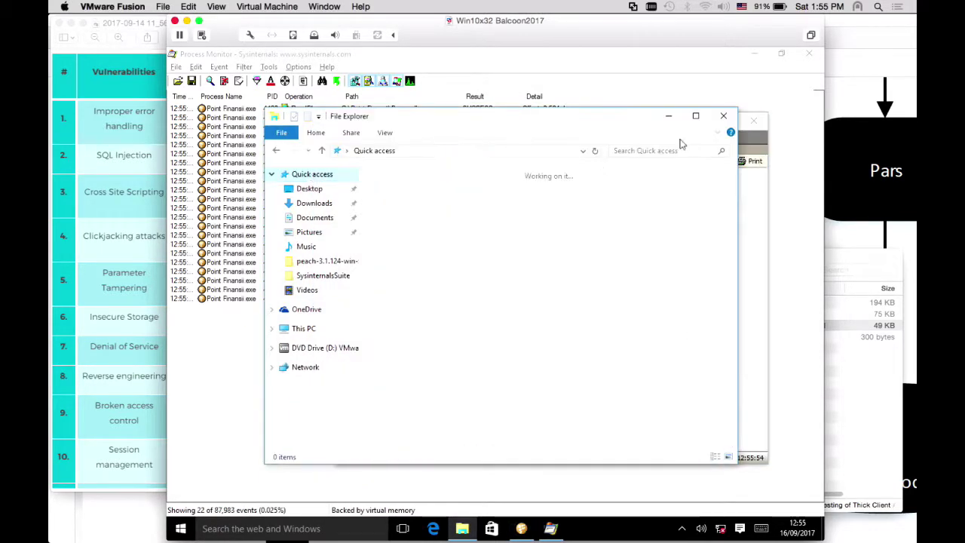
click(672, 118)
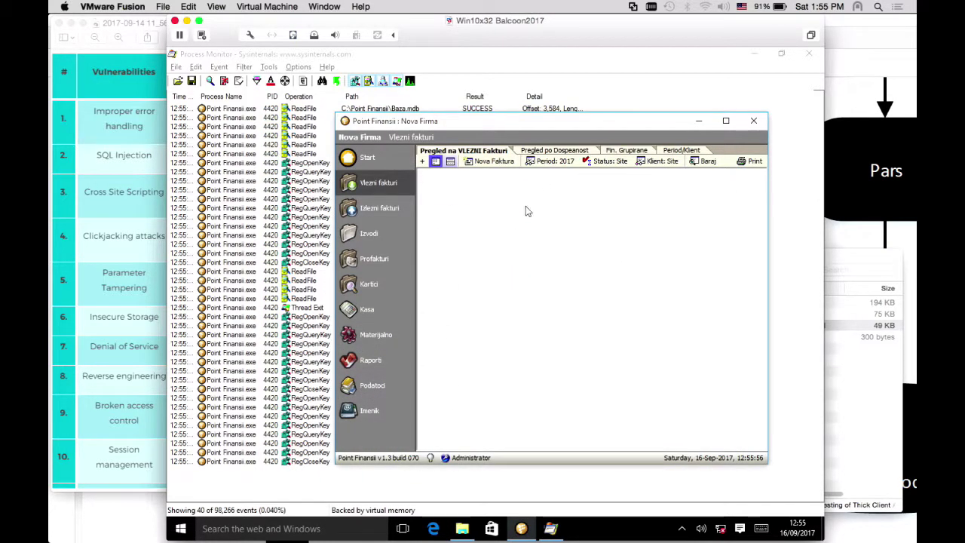
Log in as a different user via Promeni korisnik, then return to Process Monitor
click(471, 458)
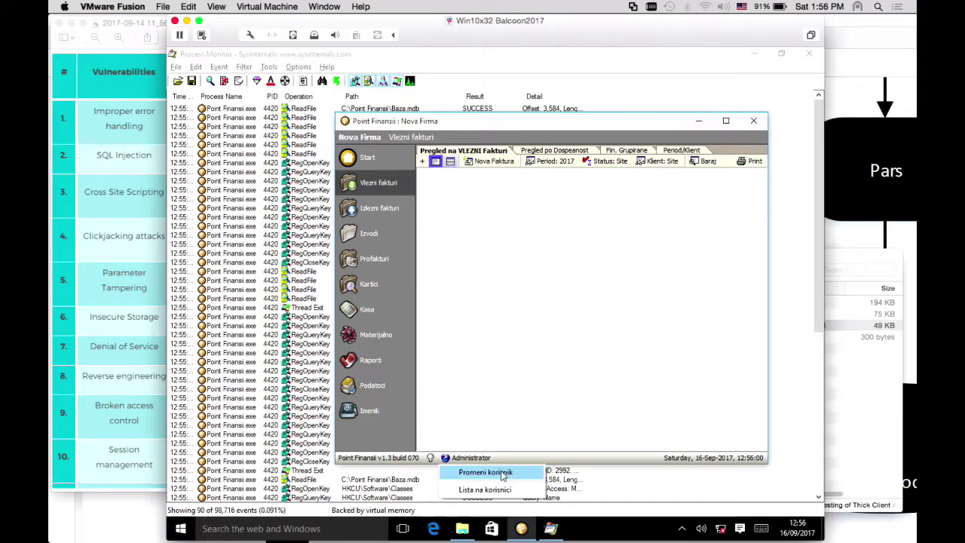
click(503, 474)
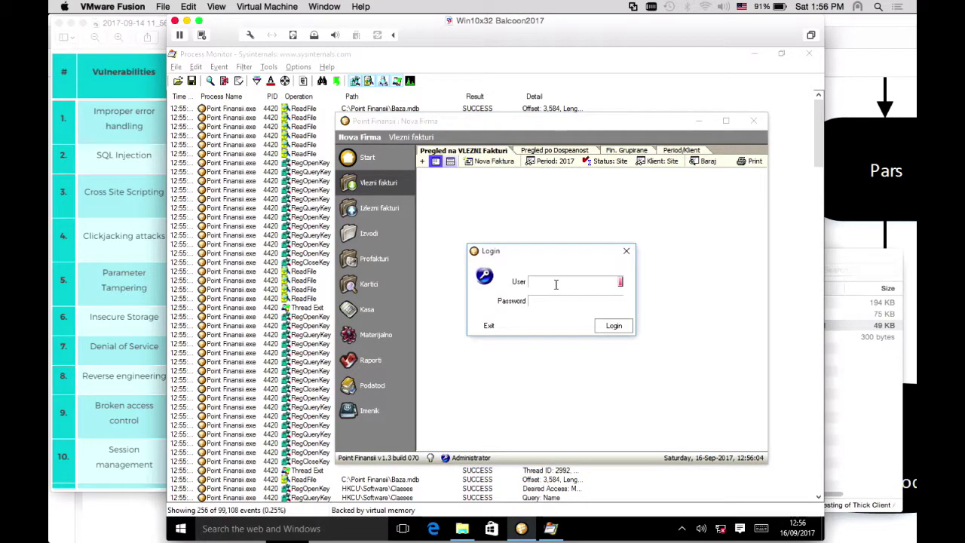
key(Tab)
text(test)
click(613, 326)
click(332, 260)
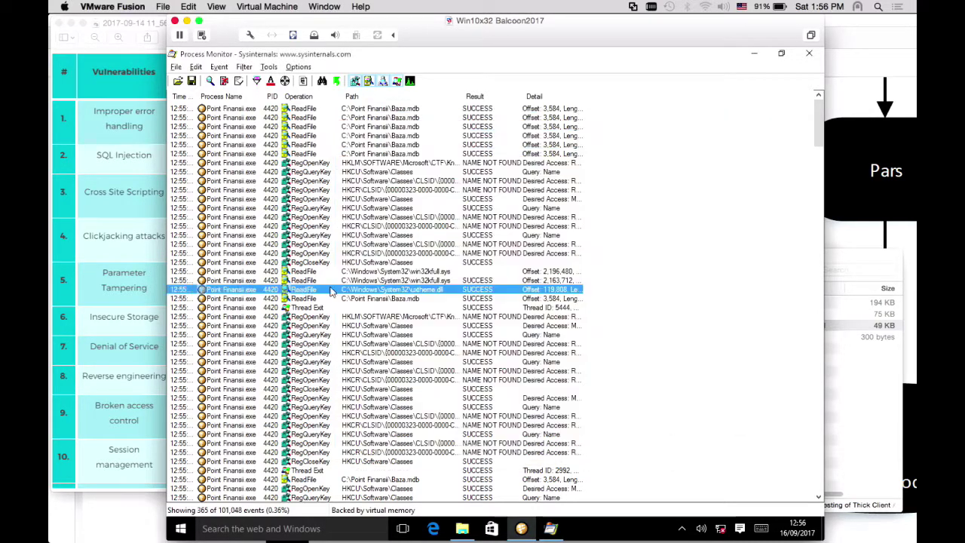
drag(817, 151, 810, 461)
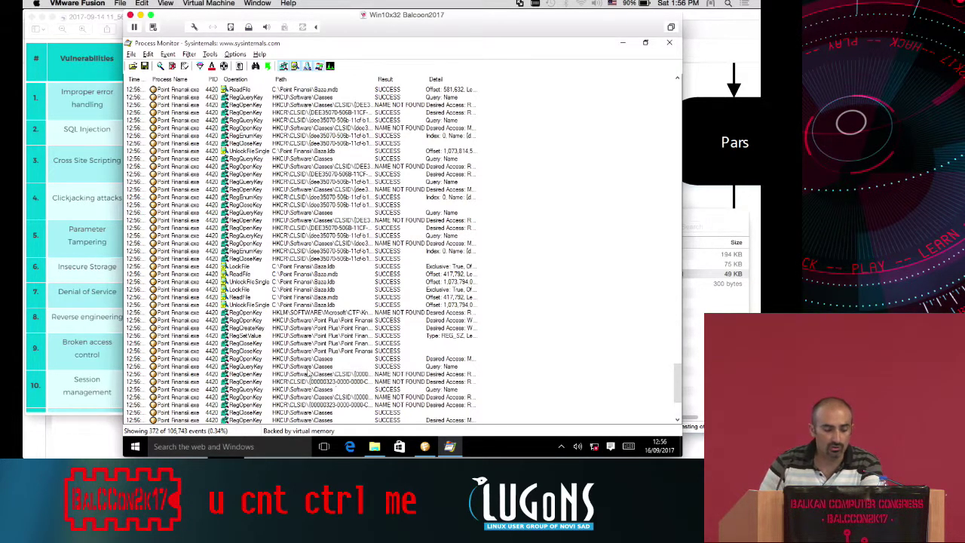
click(243, 99)
click(240, 113)
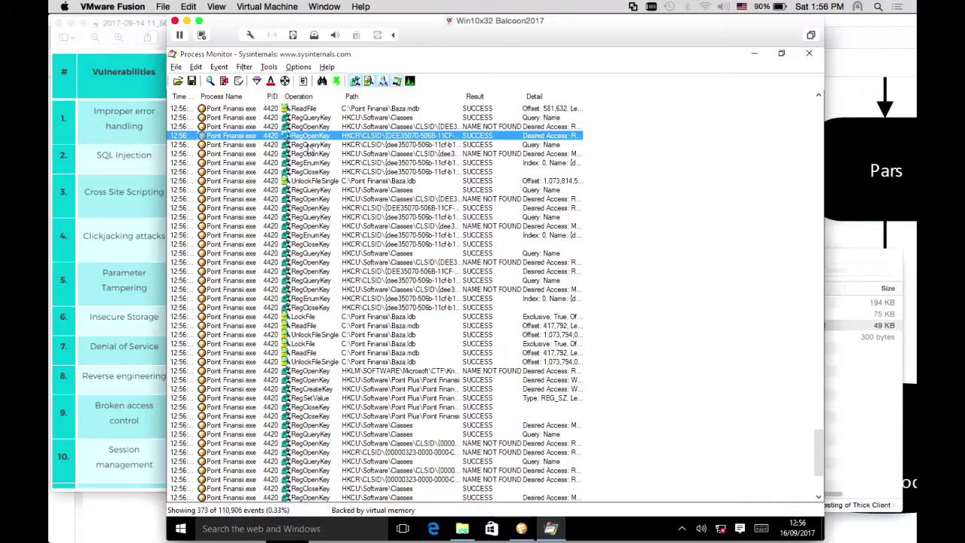
click(304, 154)
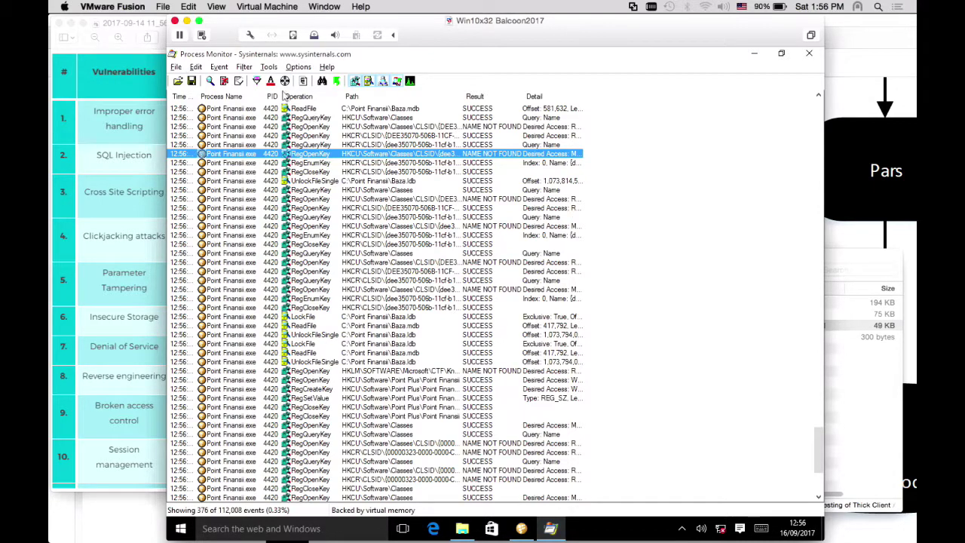
Add and apply an Include filter rule: Operation begins with Reg
click(257, 82)
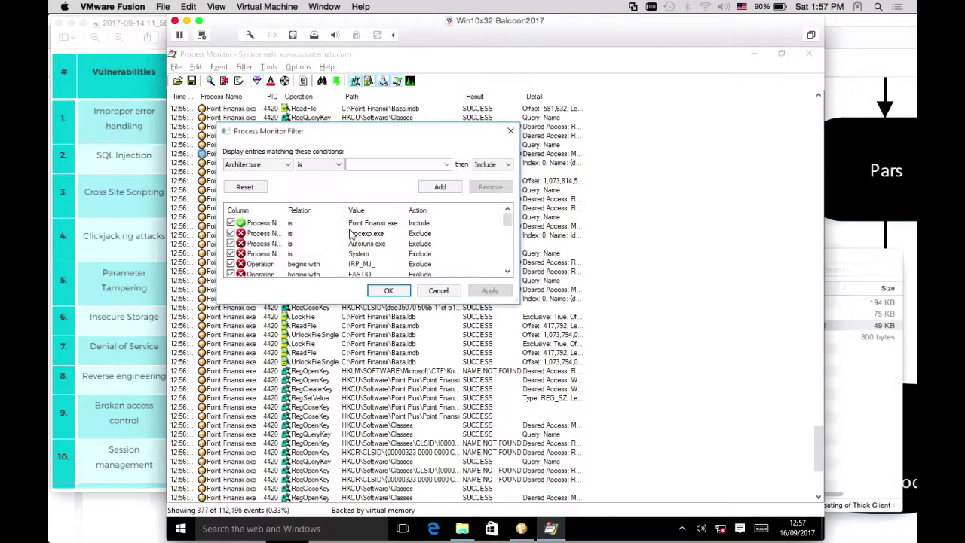
click(262, 233)
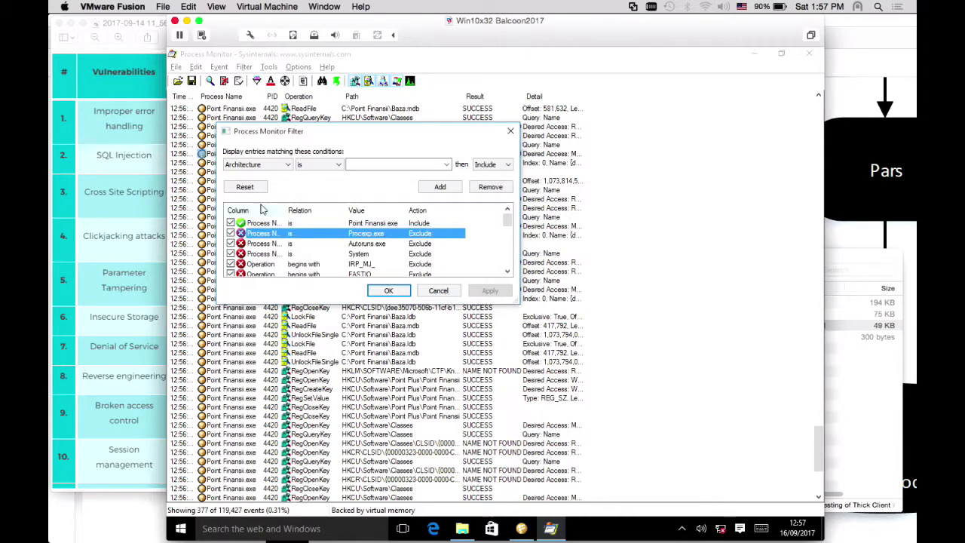
click(269, 165)
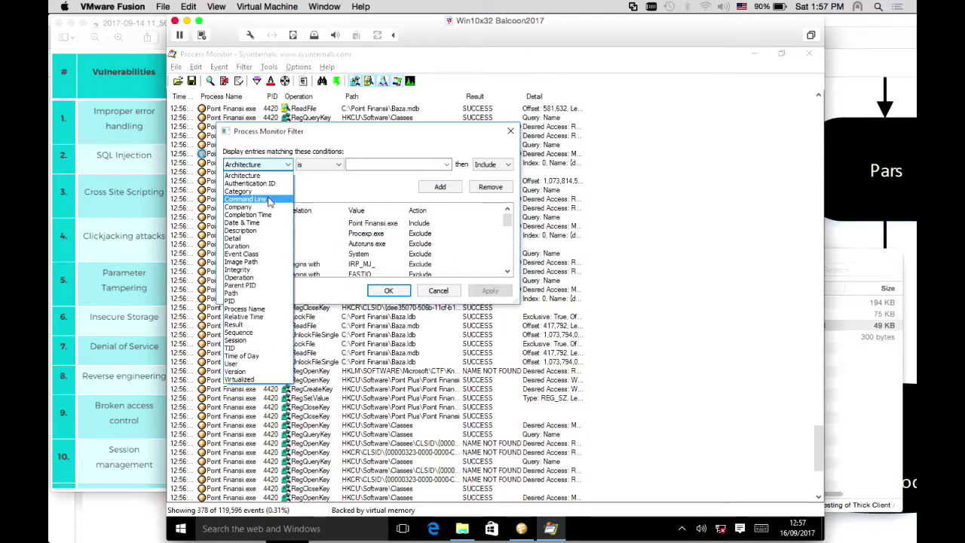
click(267, 277)
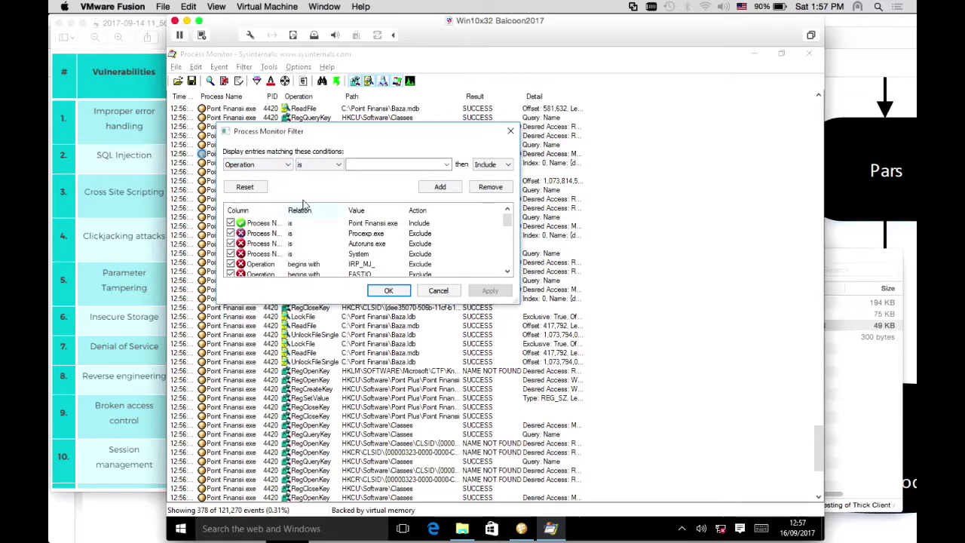
click(335, 165)
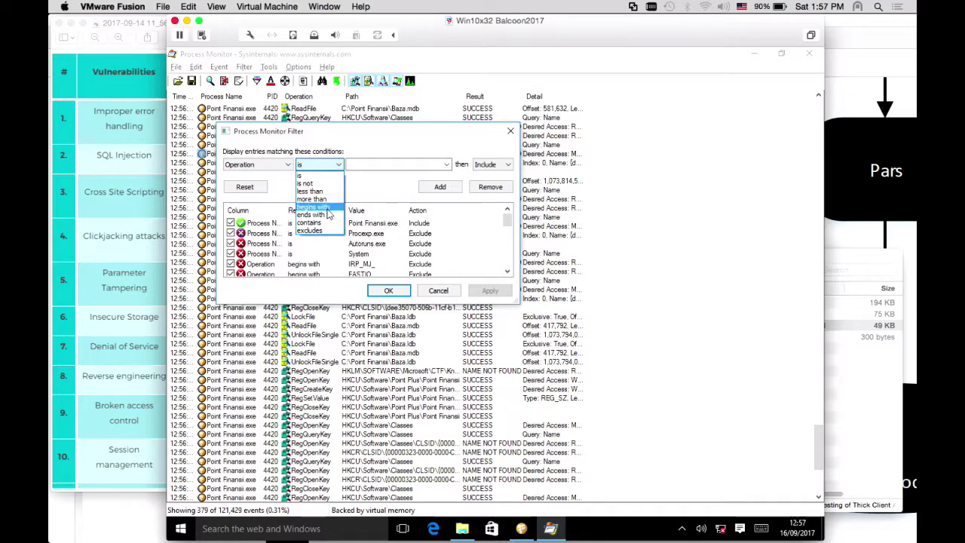
click(327, 208)
click(368, 165)
text(Reg)
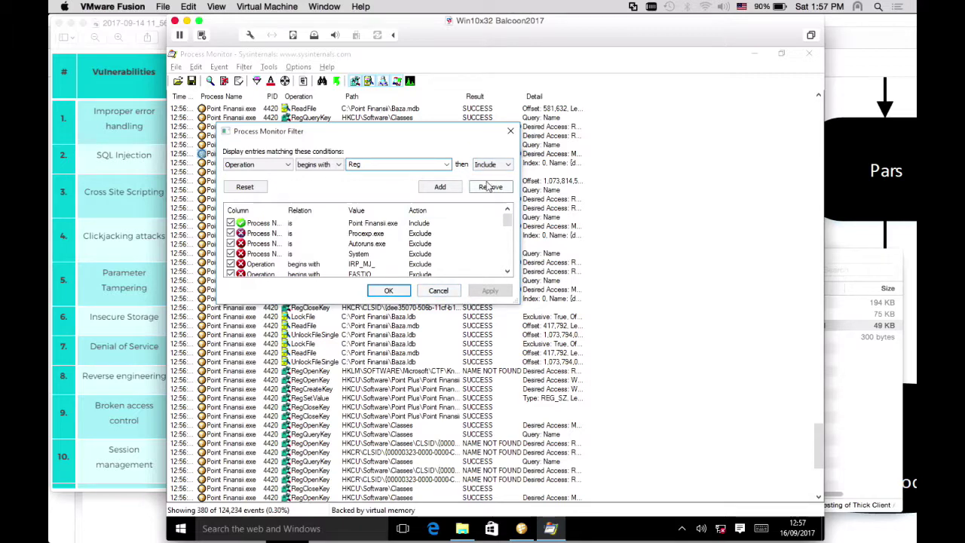
click(439, 186)
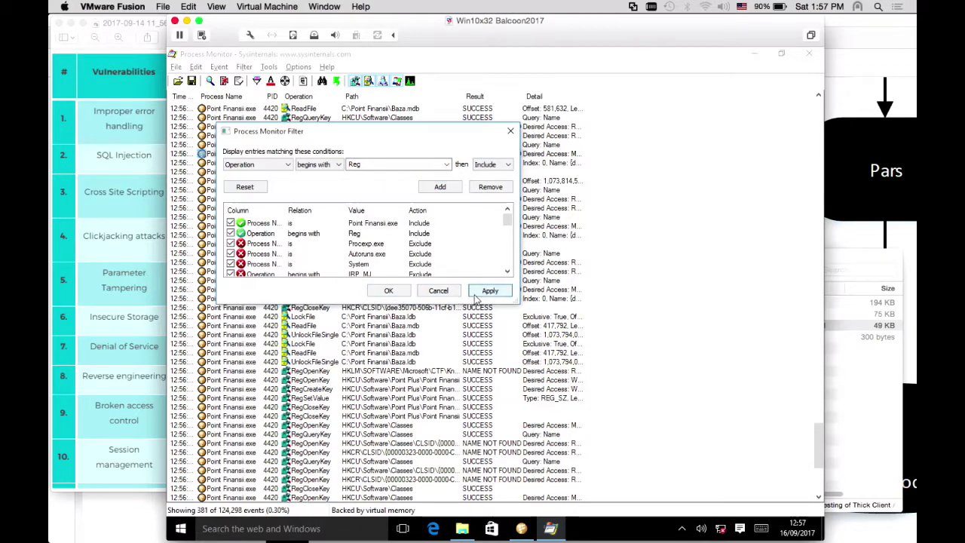
click(489, 290)
click(388, 290)
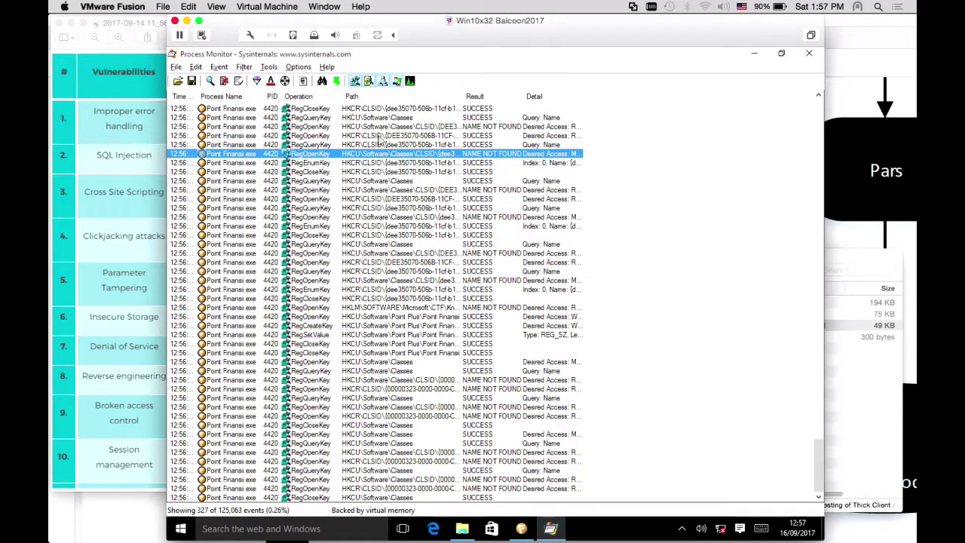
click(313, 253)
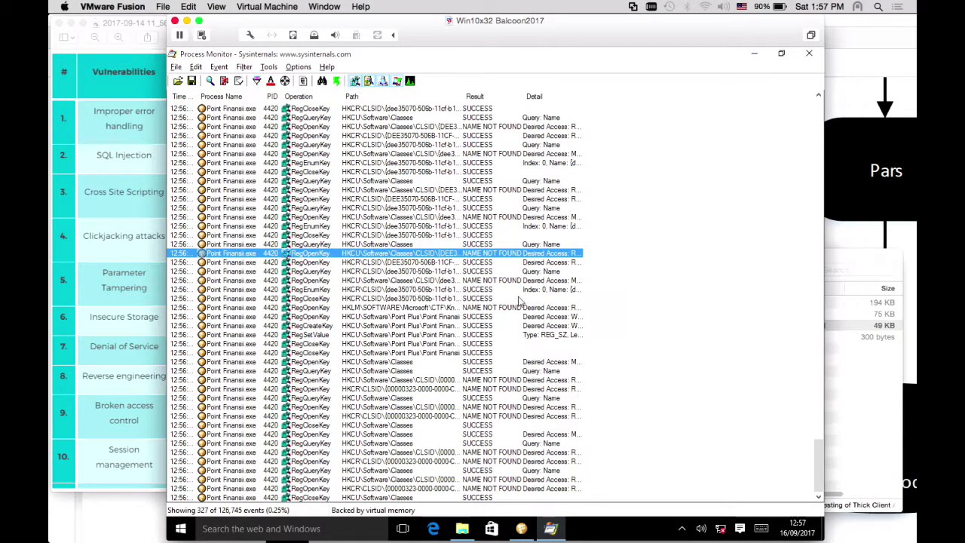
drag(804, 446, 803, 115)
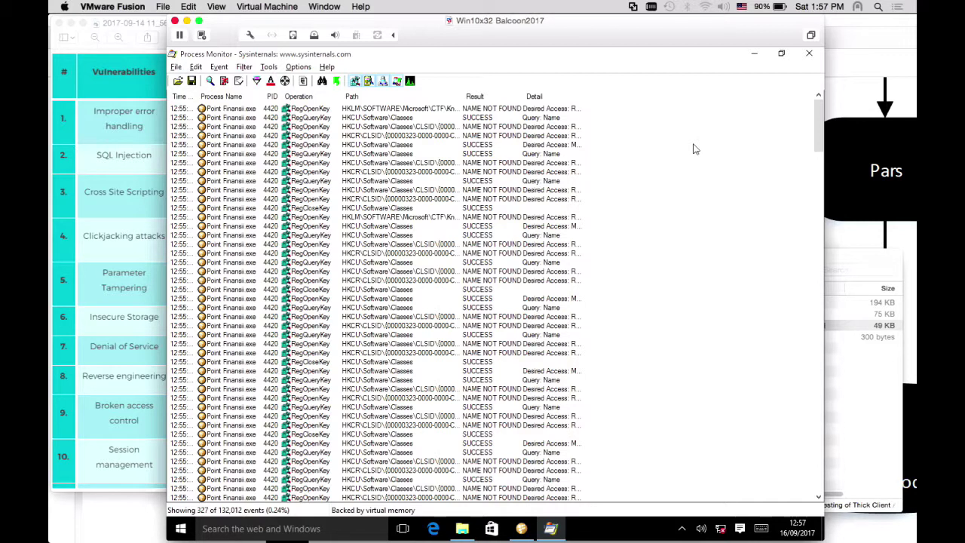
Close Process Monitor and open the Sysinternals folder, jumping to the procexp files
click(809, 54)
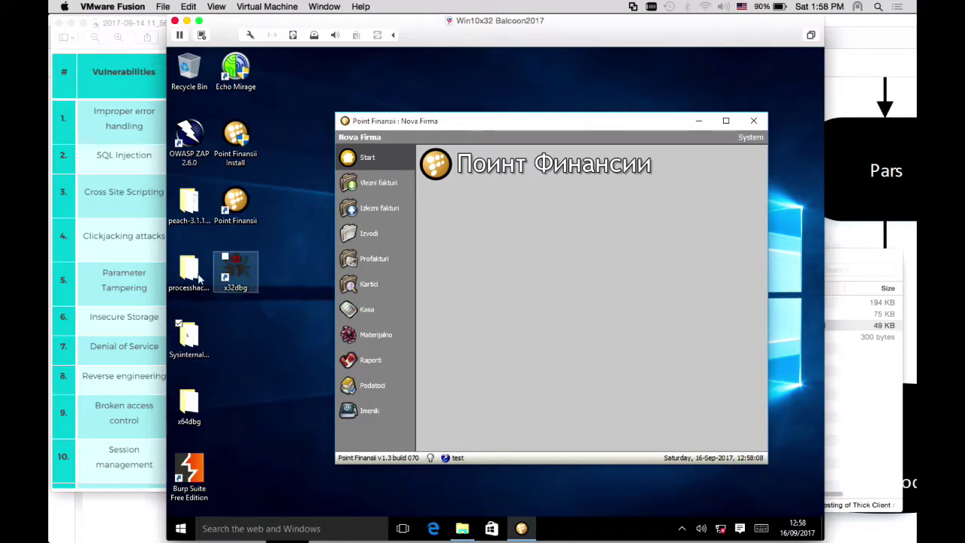
click(194, 337)
double_click(194, 338)
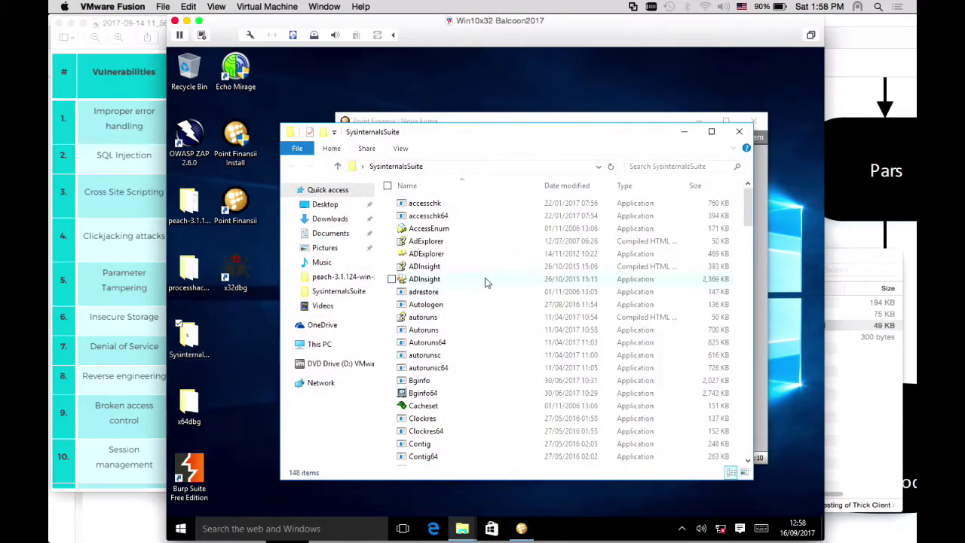
click(483, 280)
text(proc)
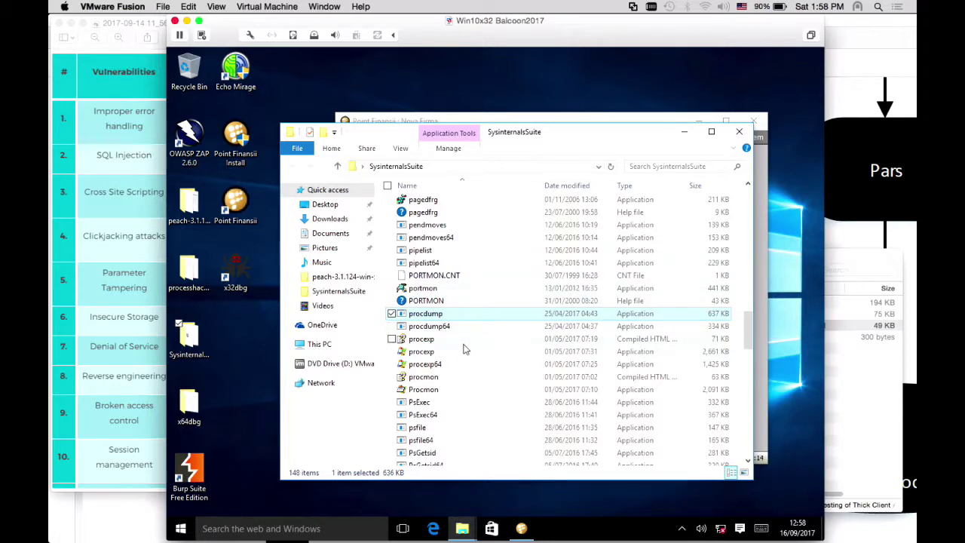
Run procexp as administrator, approving UAC and accepting the licence
click(436, 353)
right_click(435, 353)
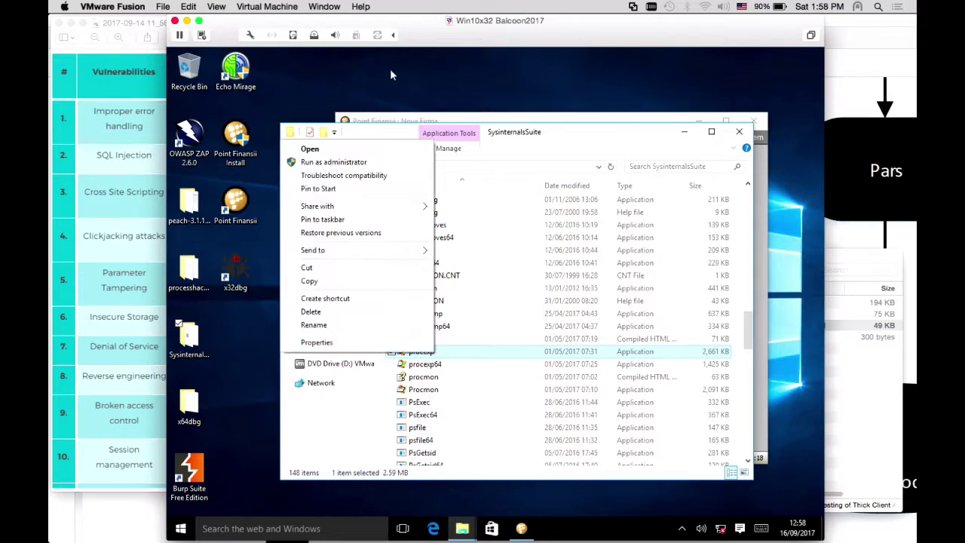
click(347, 168)
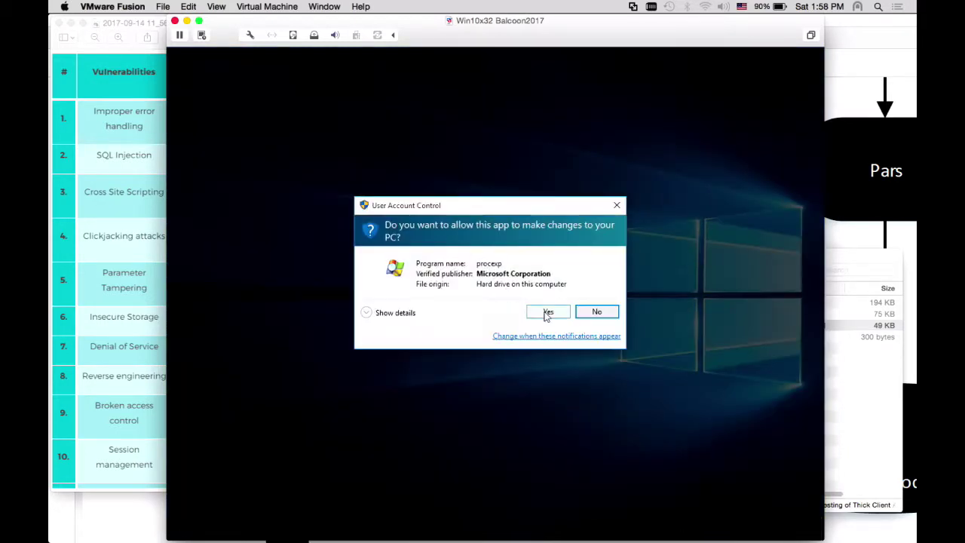
click(545, 309)
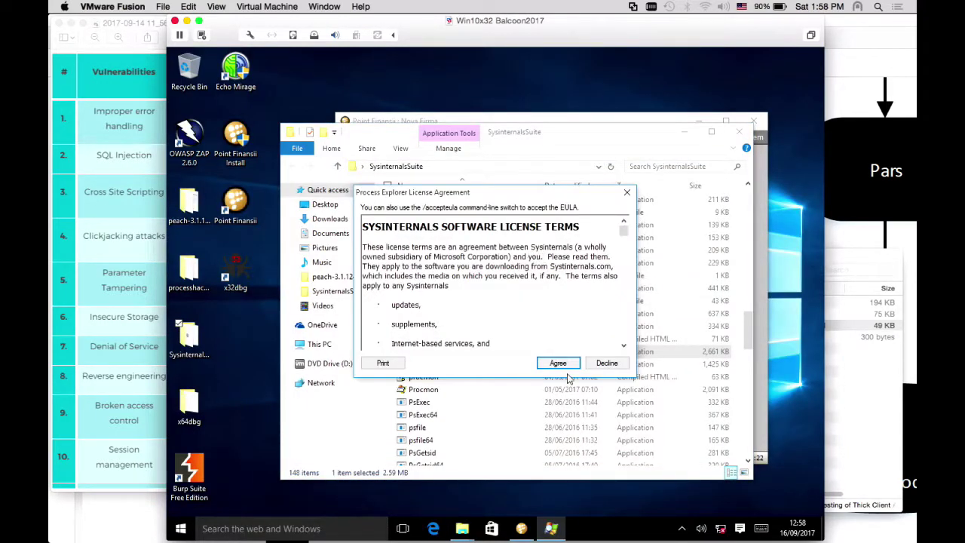
click(556, 361)
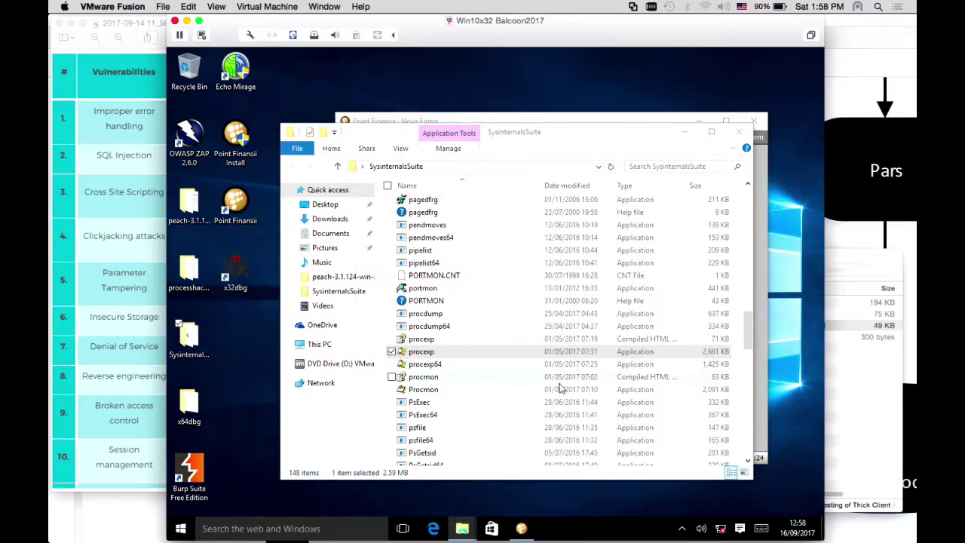
click(288, 402)
scroll(294, 403, down, 9)
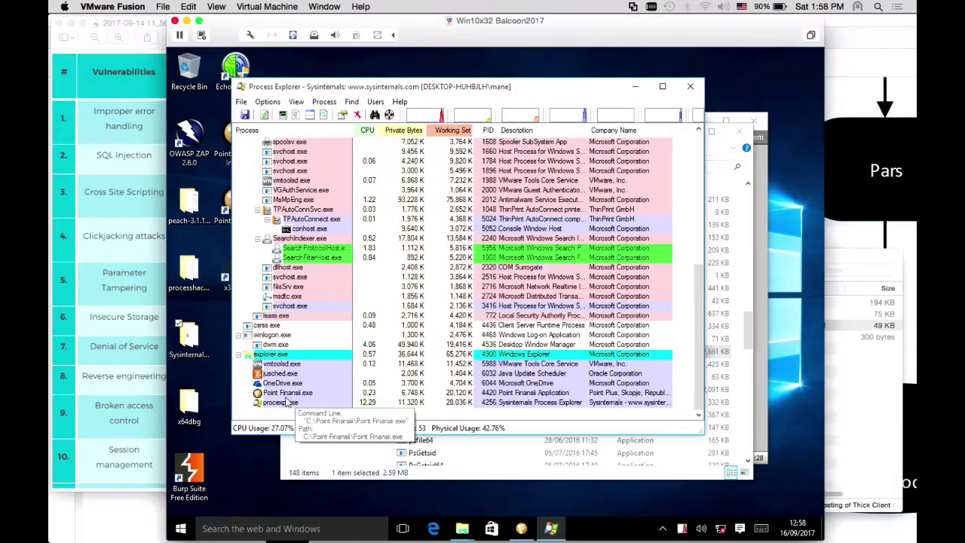
In Point Finansii.exe properties, select the SELECT * FROM XMFDet line on the Strings tab
click(289, 394)
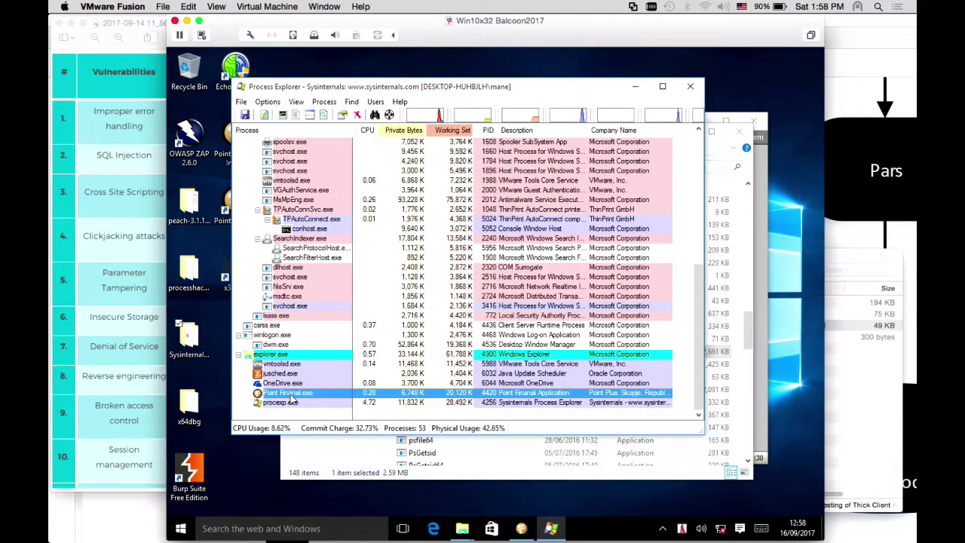
right_click(289, 394)
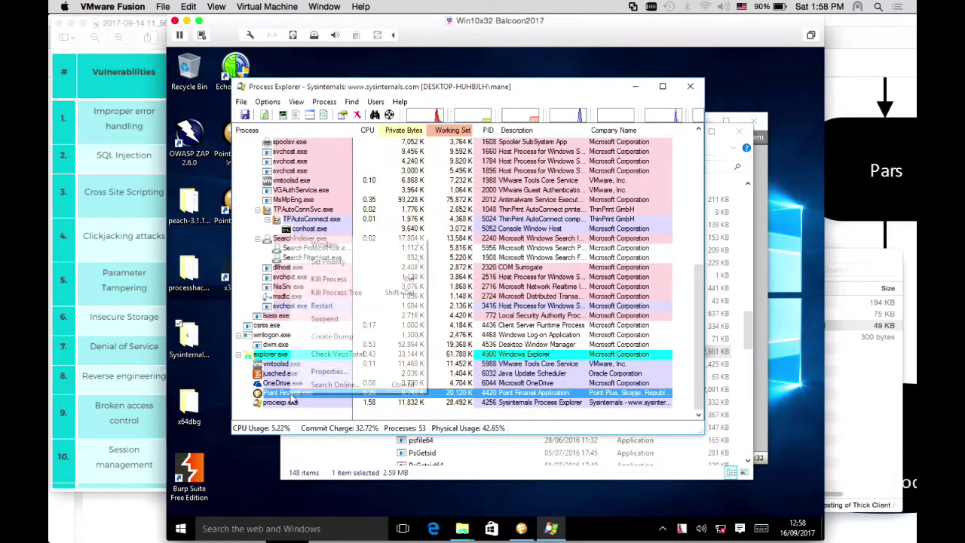
click(303, 377)
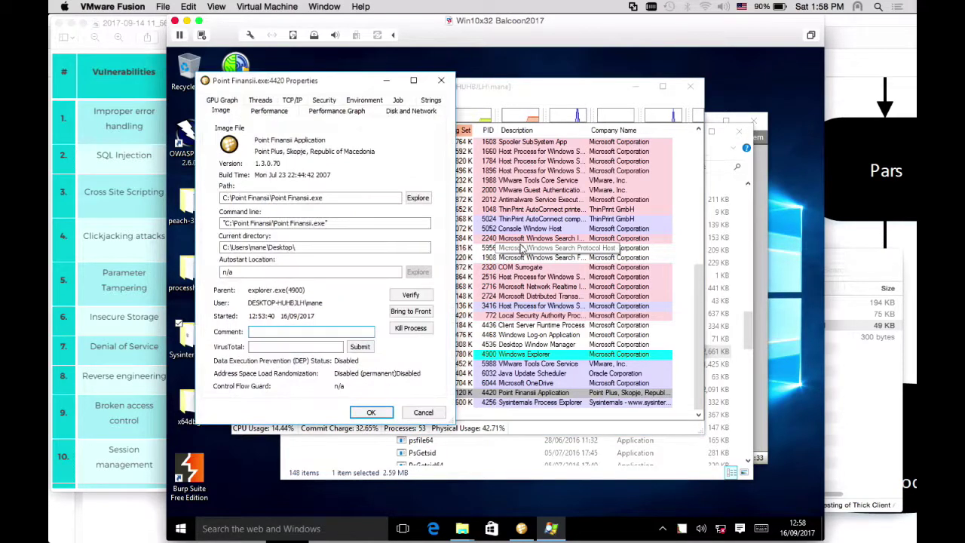
click(431, 101)
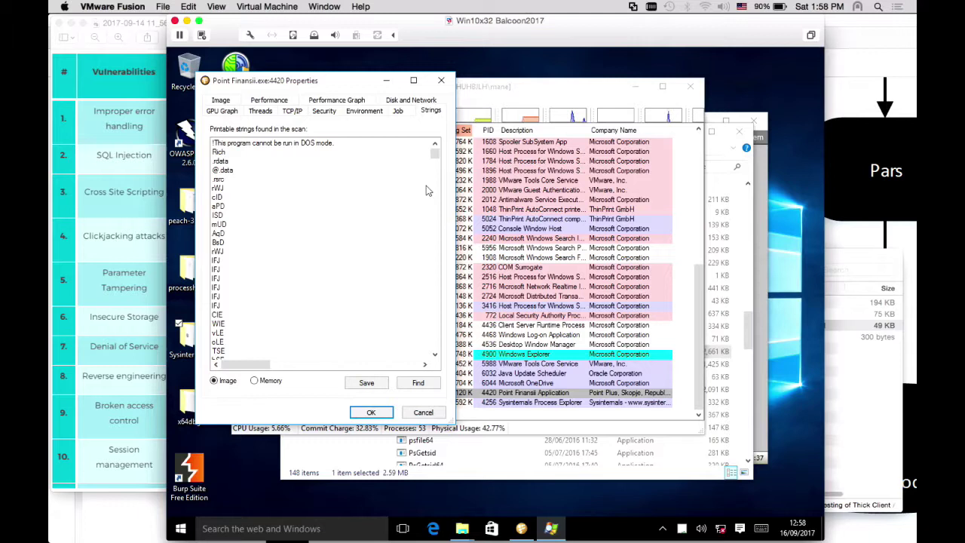
drag(434, 153, 440, 204)
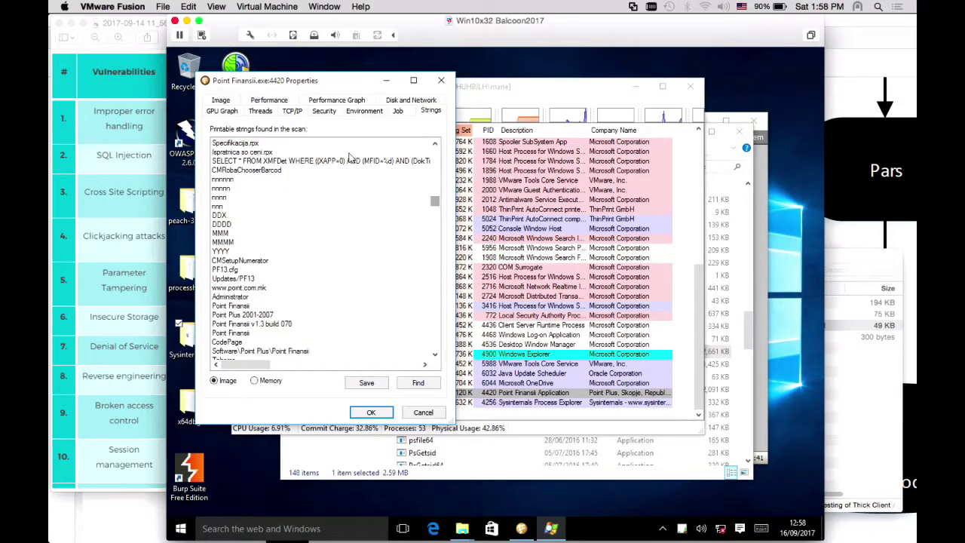
click(335, 161)
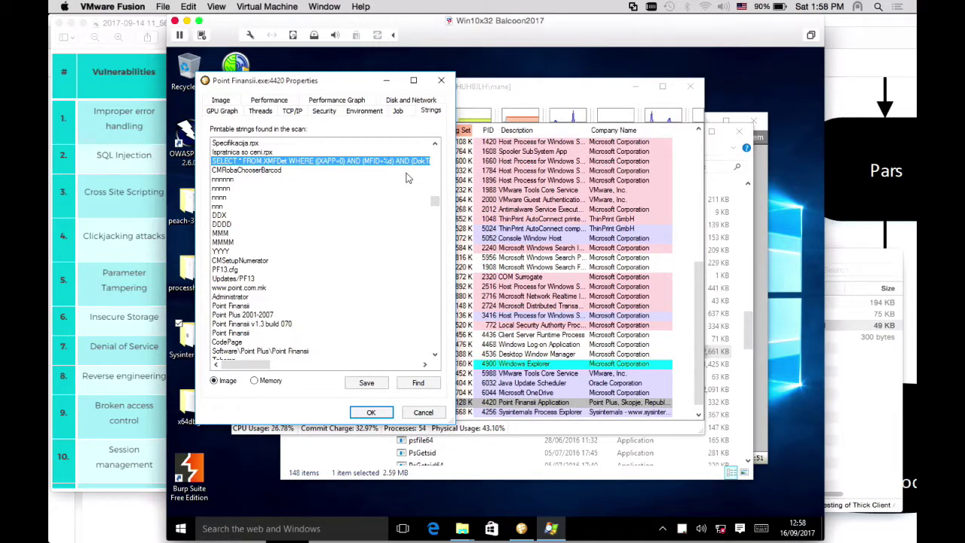
click(461, 530)
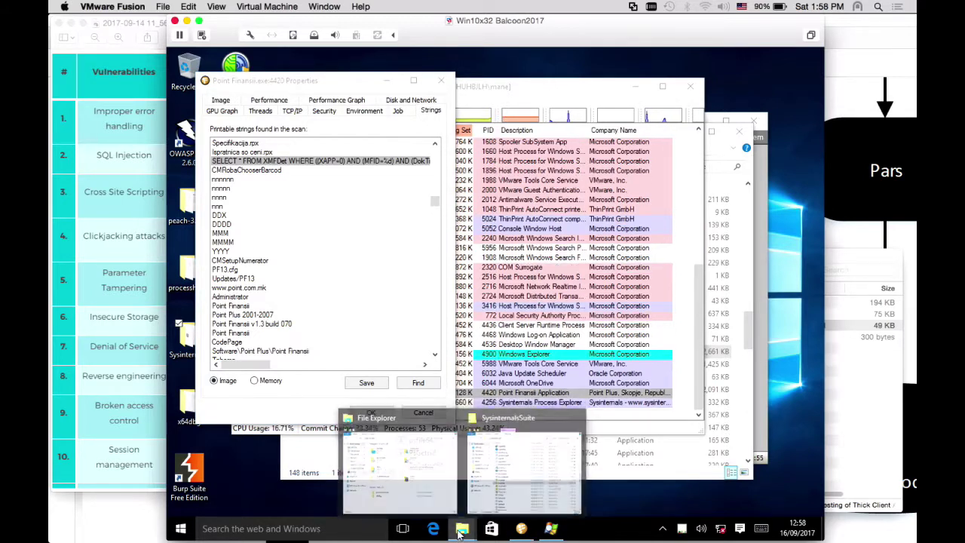
Open Local Disk (C:) from This PC in File Explorer
click(431, 461)
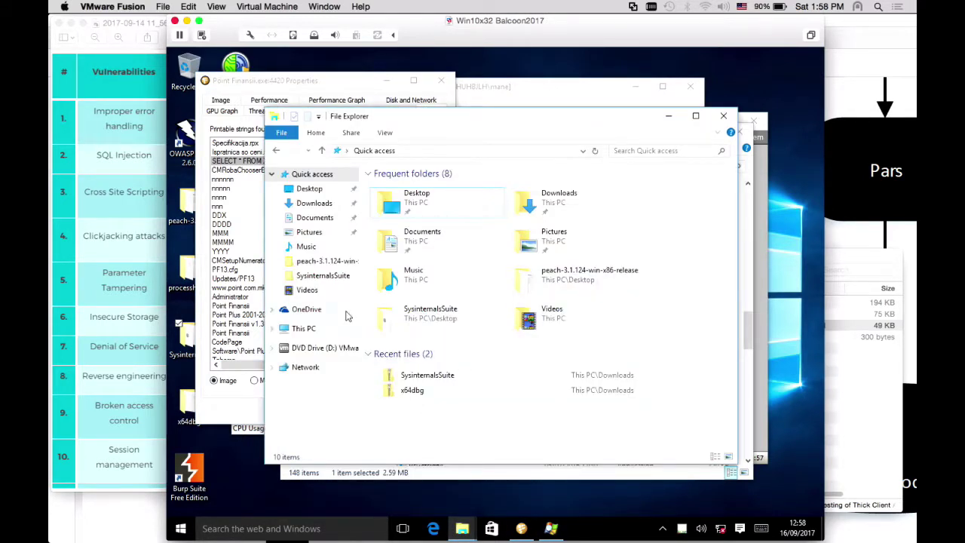
click(305, 329)
click(306, 310)
click(305, 328)
double_click(544, 332)
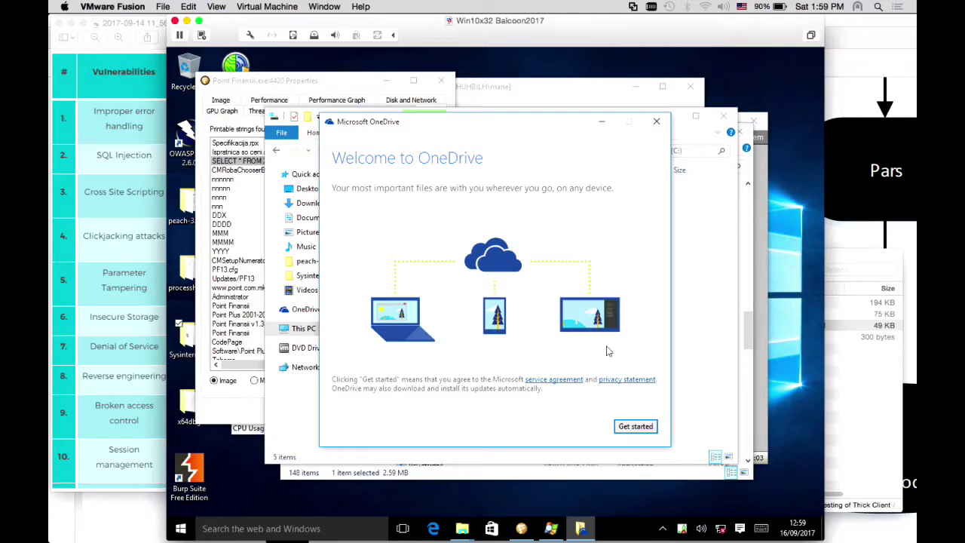
click(656, 121)
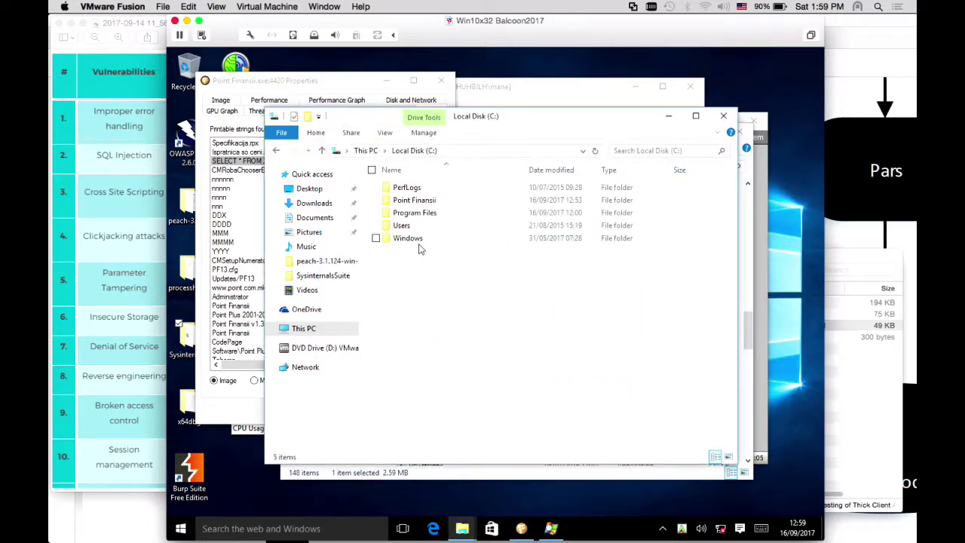
Open the Point Finansii folder, select Baza, and show file name extensions
double_click(422, 202)
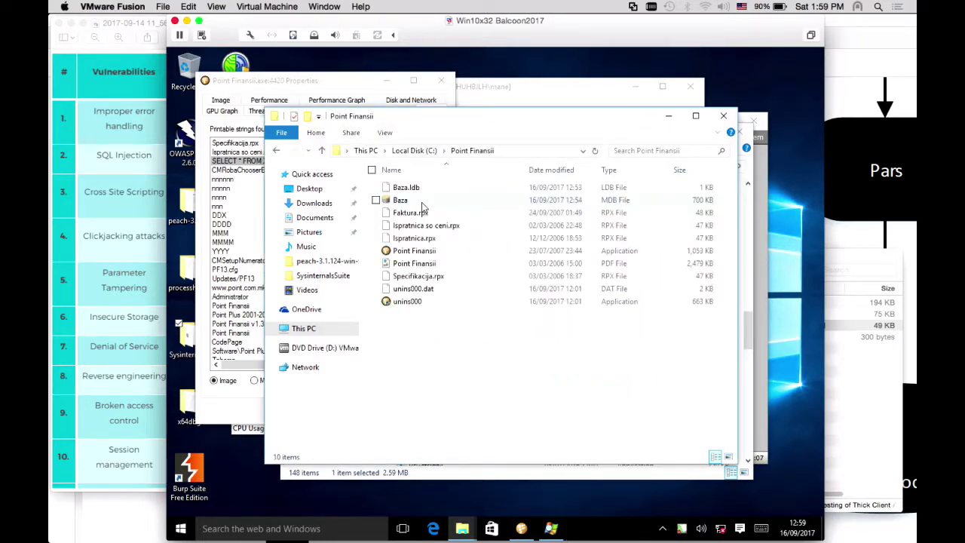
click(414, 203)
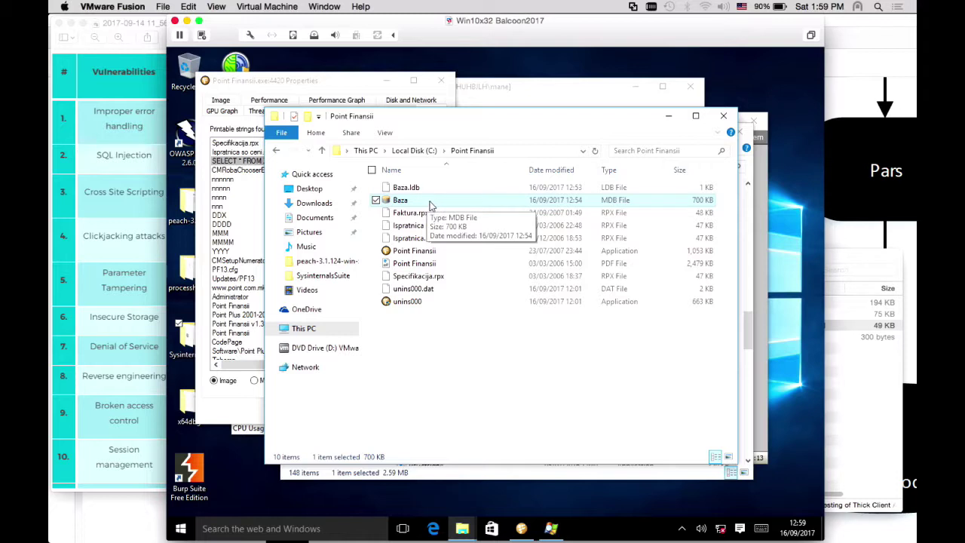
click(389, 133)
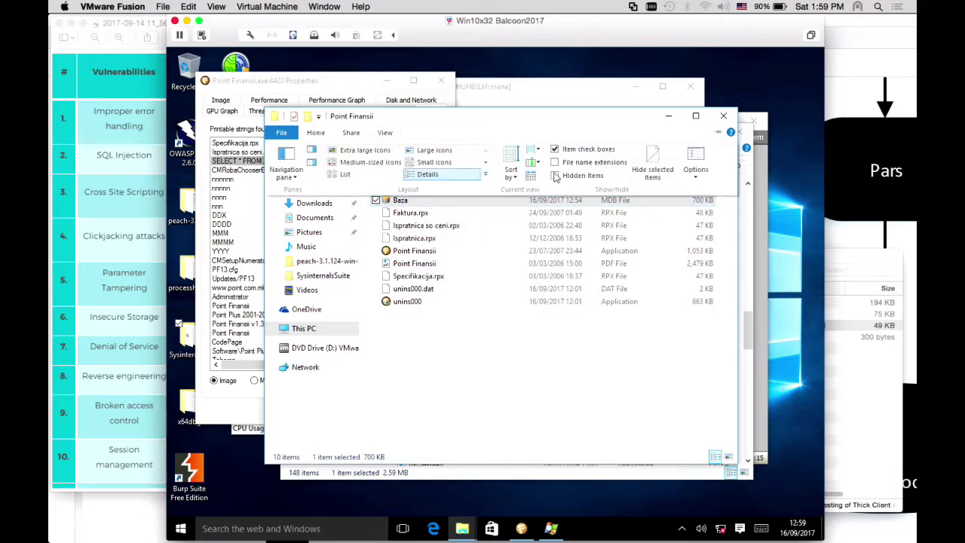
click(556, 163)
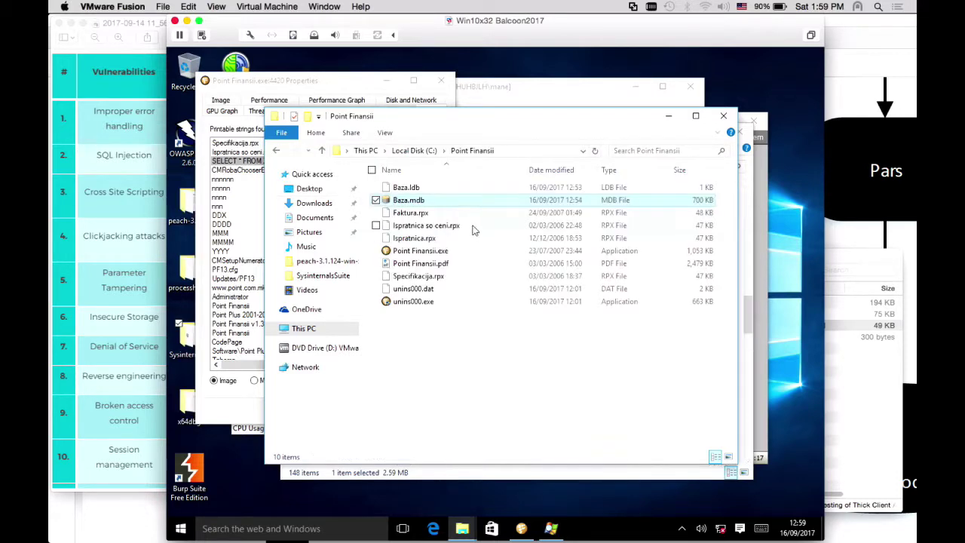
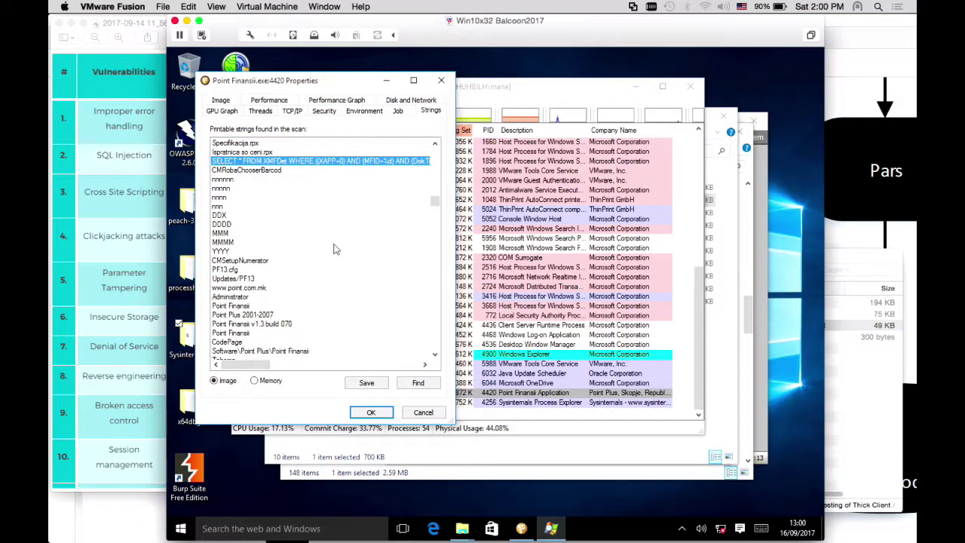
Drag through the strings list in the Point Finansii process properties to review the SQL queries
drag(435, 201, 444, 180)
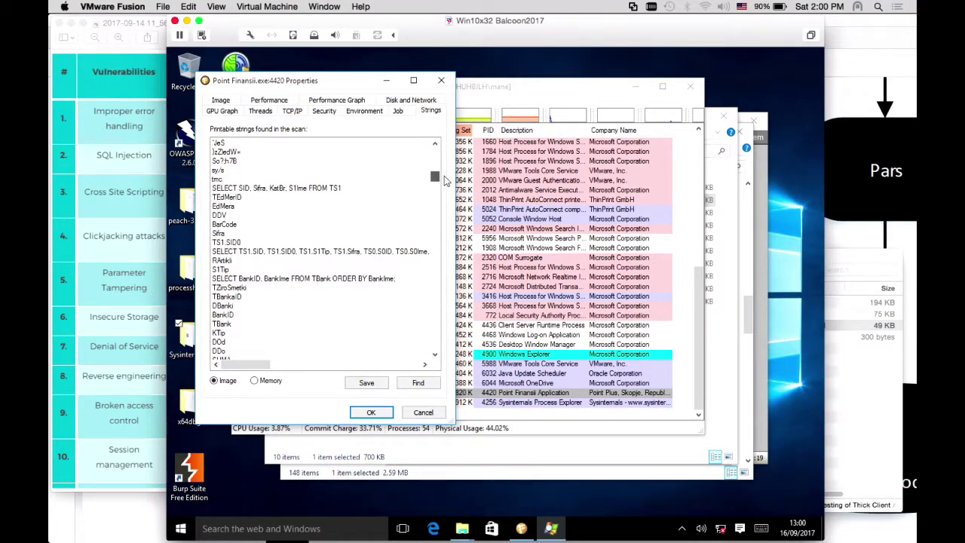
drag(444, 180, 445, 192)
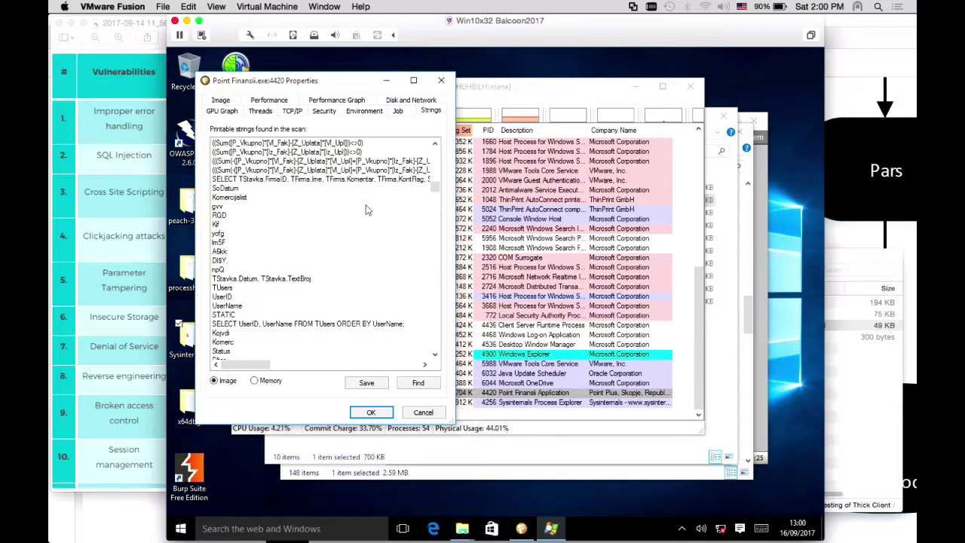
drag(435, 188, 430, 243)
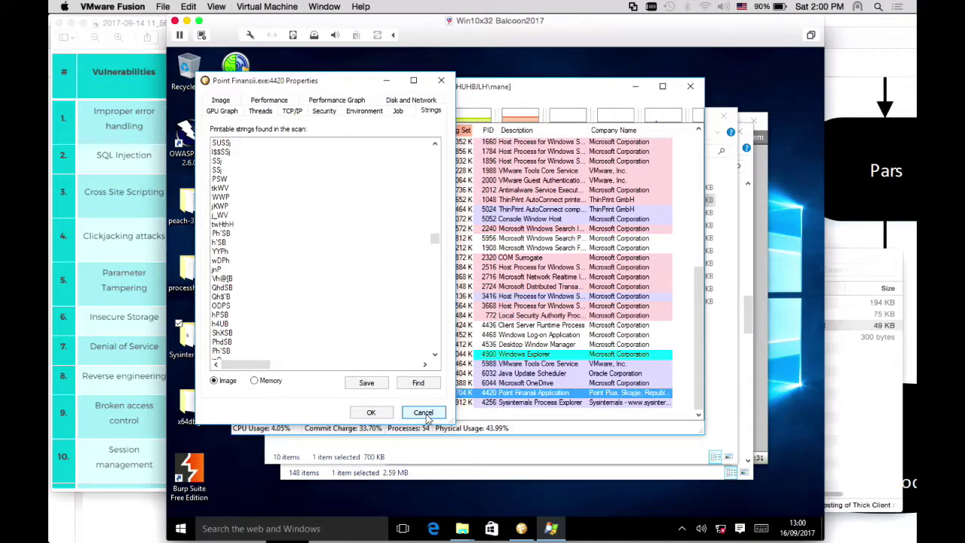
Close the process properties, Process Explorer and the Point Finansii folder window
click(425, 414)
click(691, 89)
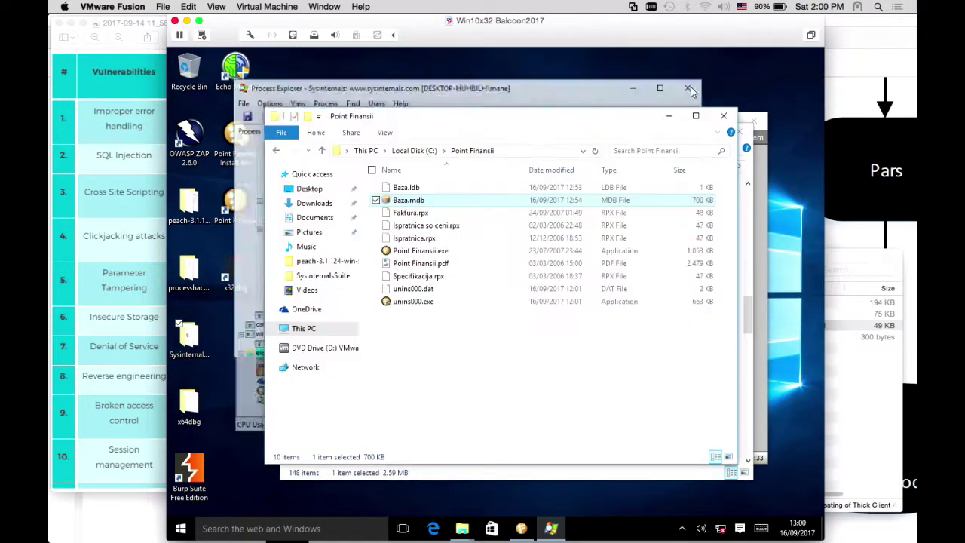
click(723, 117)
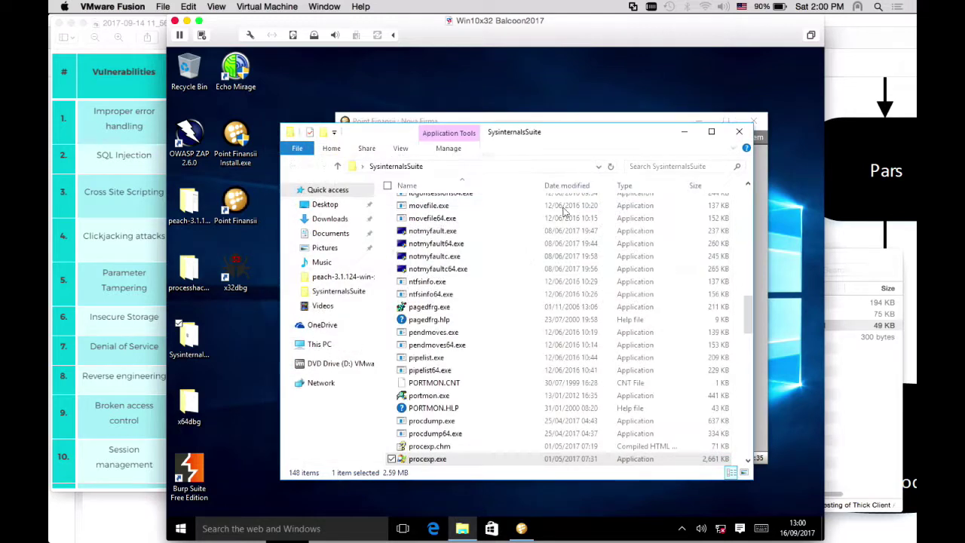
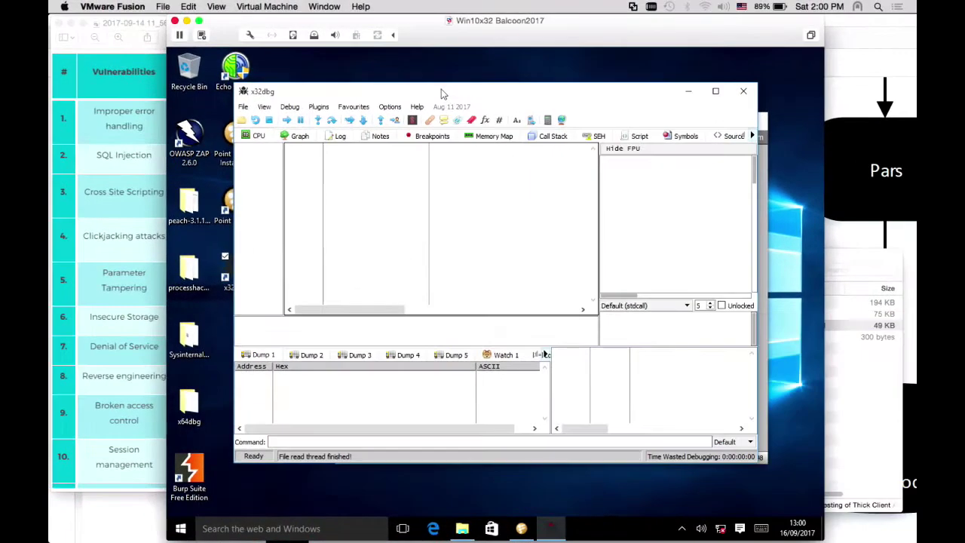
Maximize x32dbg and attach it to the Point Finansii process via File > Attach
double_click(358, 75)
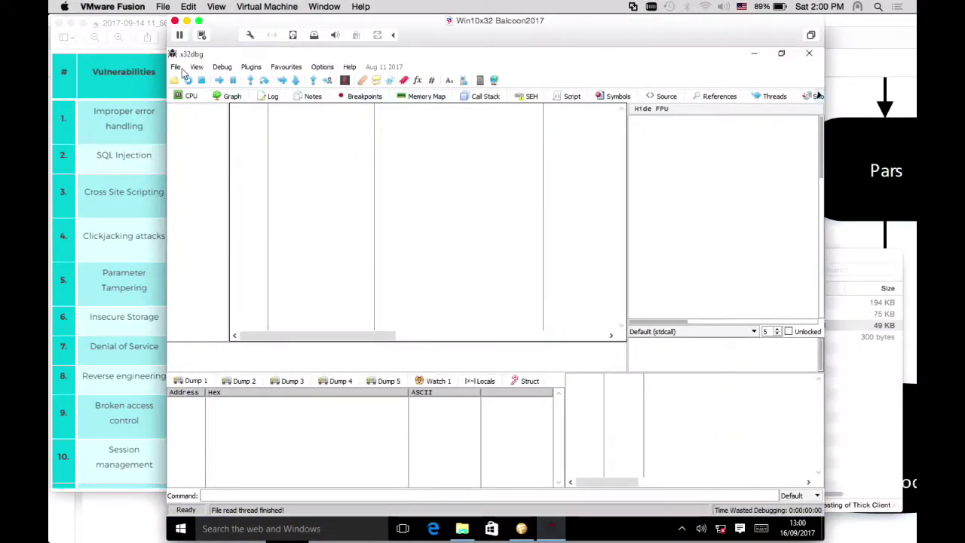
click(177, 67)
click(198, 107)
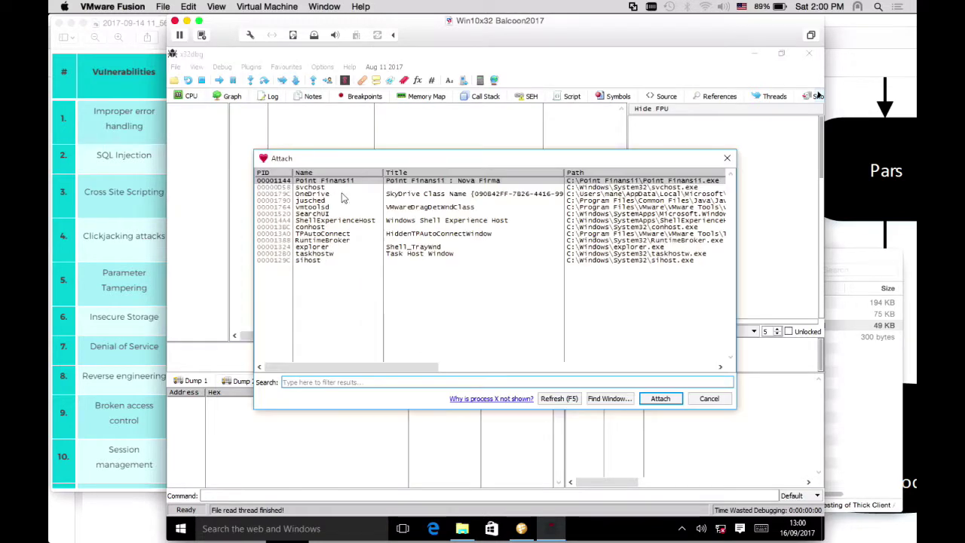
click(654, 399)
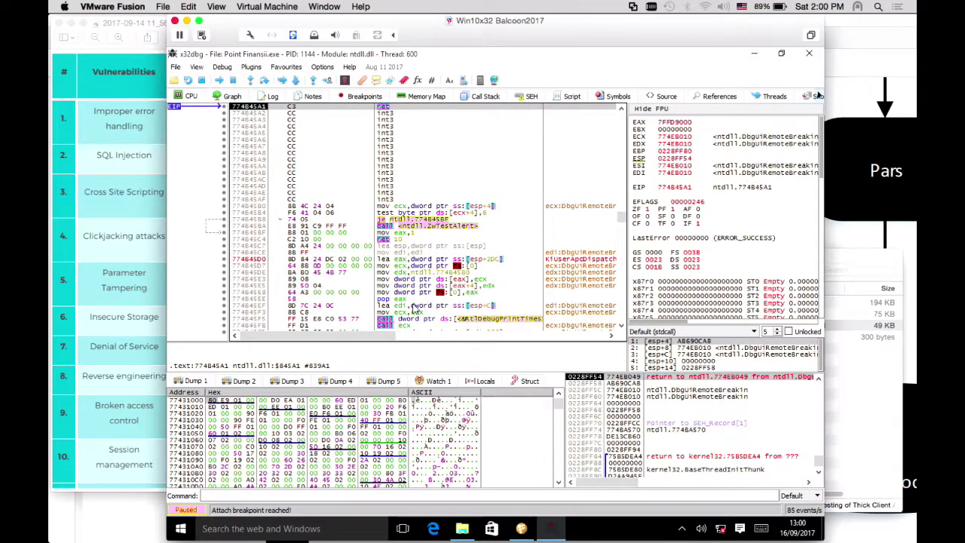
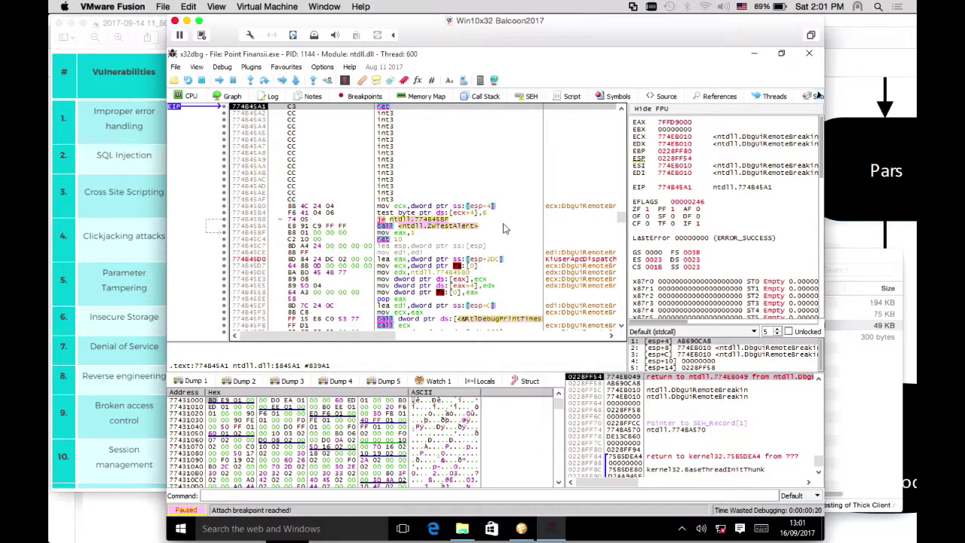
Start a string references search across all loaded modules from the disassembly context menu
right_click(503, 229)
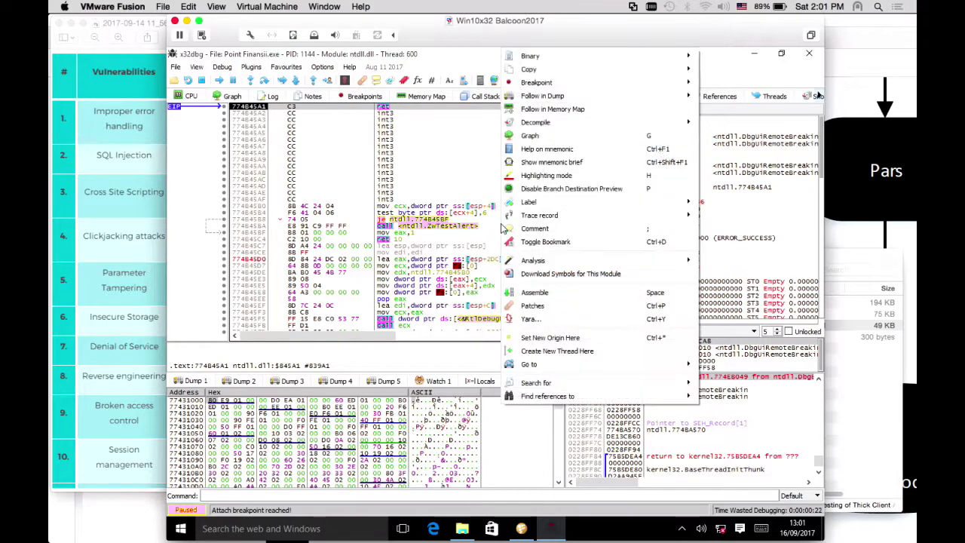
mouse_move(571, 388)
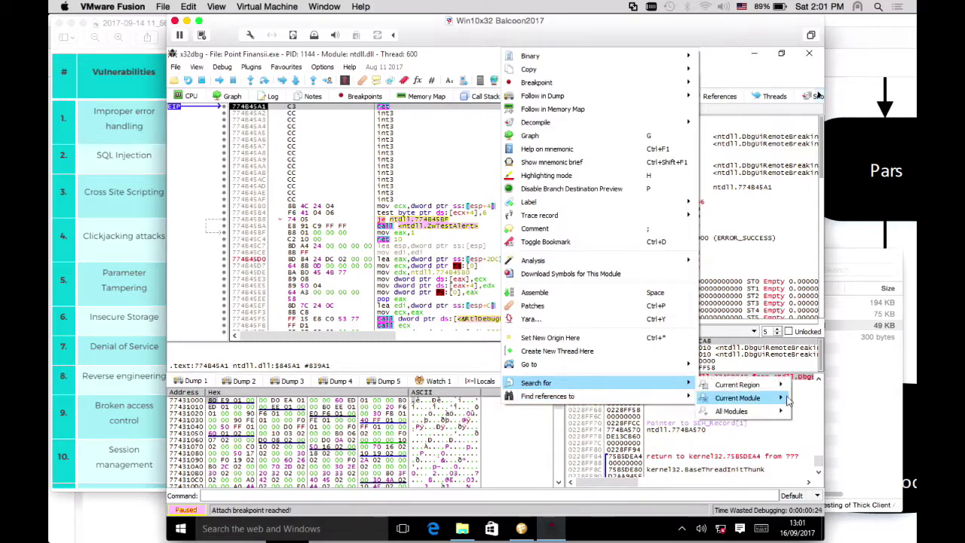
mouse_move(729, 411)
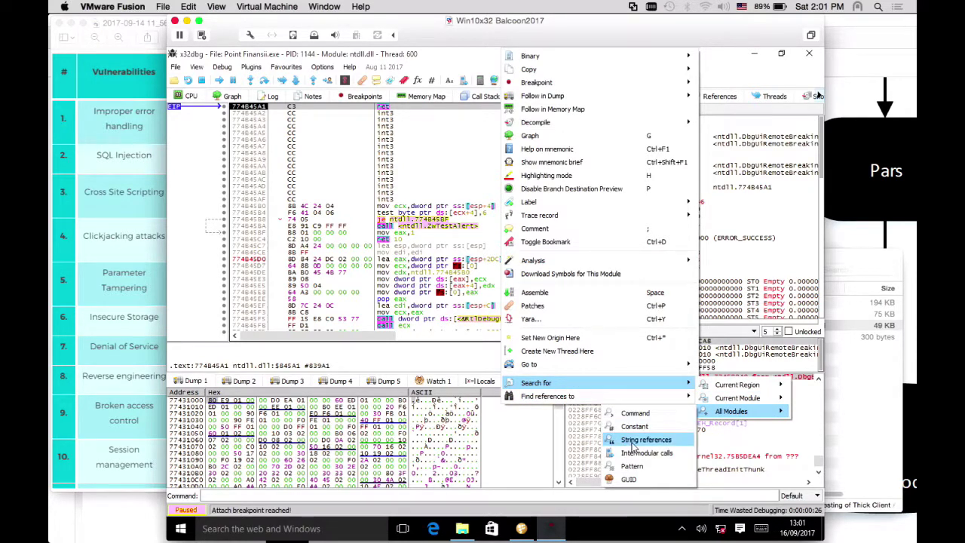
click(631, 443)
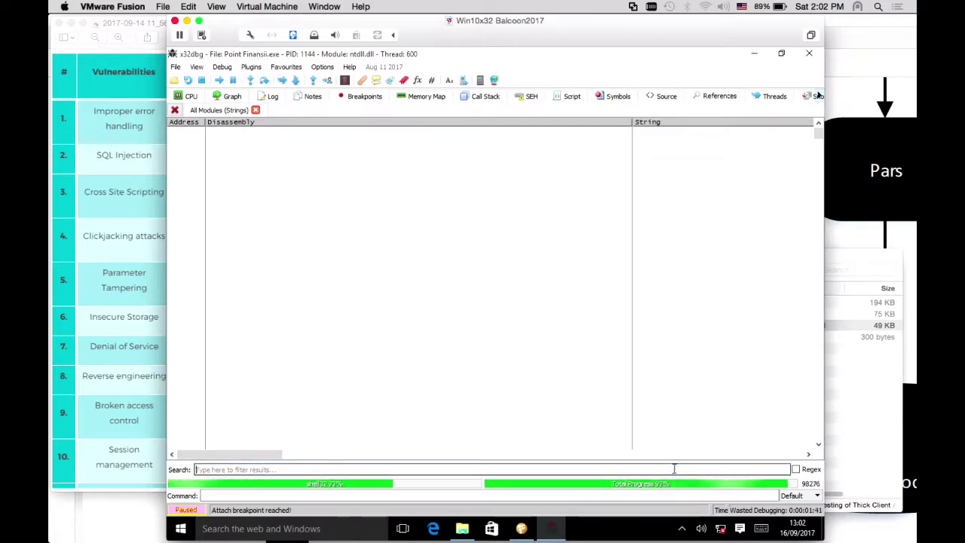
Wait for the all-modules string search to finish, then focus the Search filter box
click(673, 469)
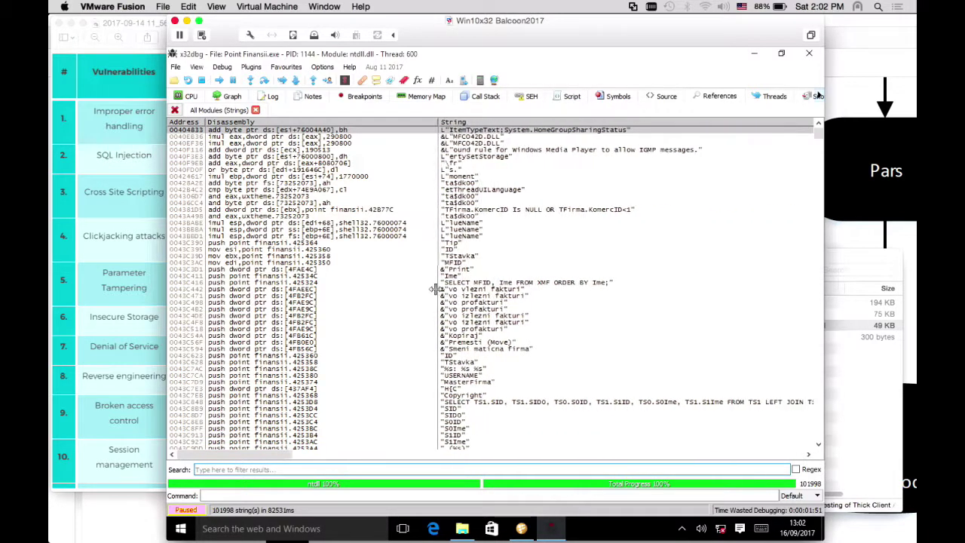
Select a row in the All Modules (Strings) results to browse the SQL query strings
click(473, 226)
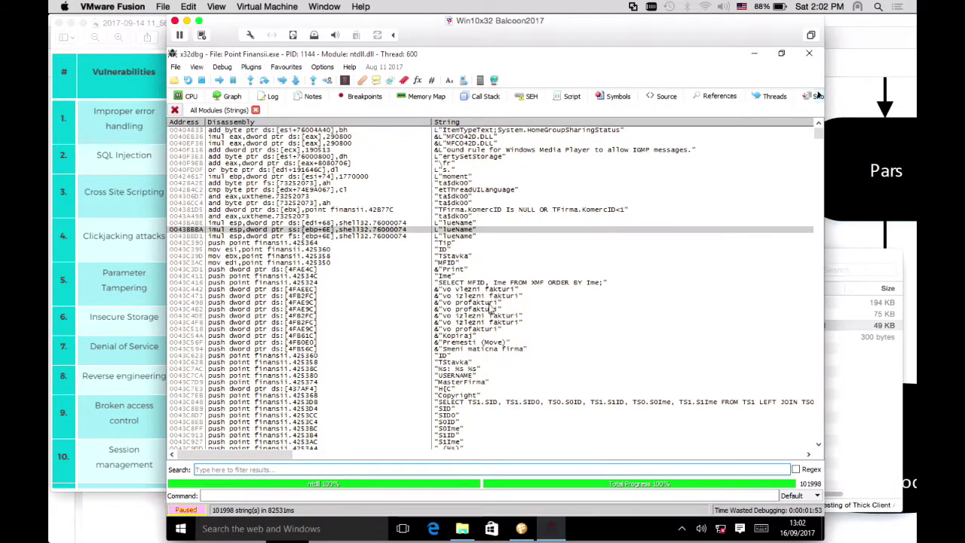
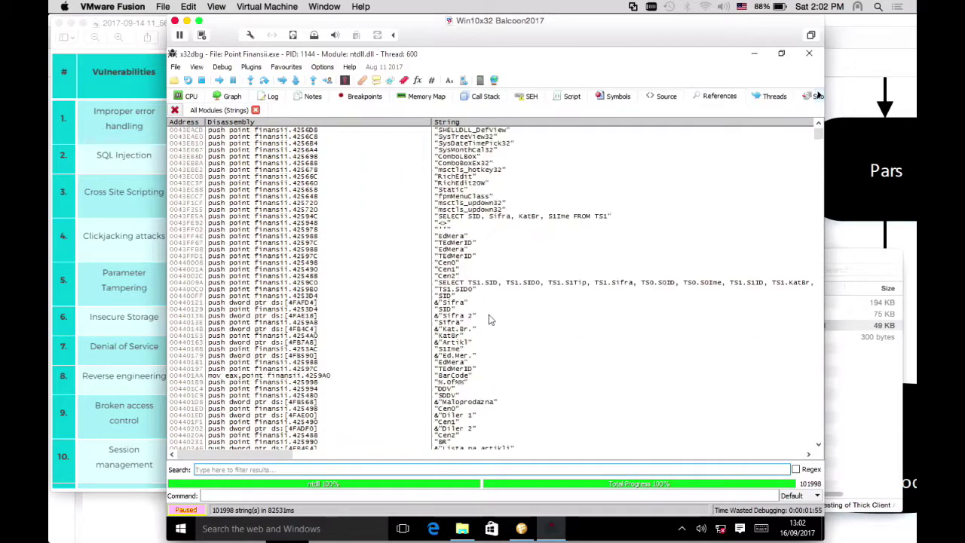
Filter the string references by 'password' and review the TUsers login query and Jet OLEDB connection string
scroll(823, 142, up, 10)
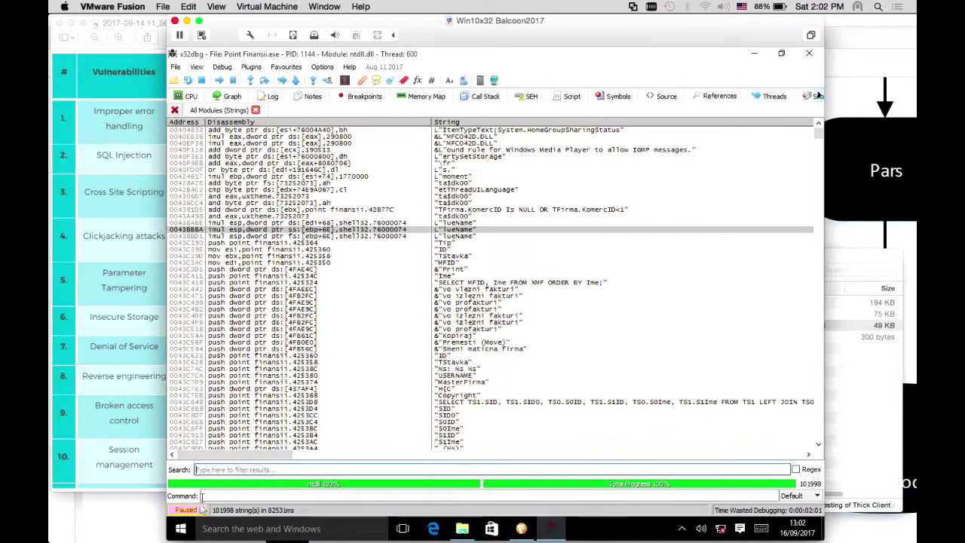
mouse_move(203, 528)
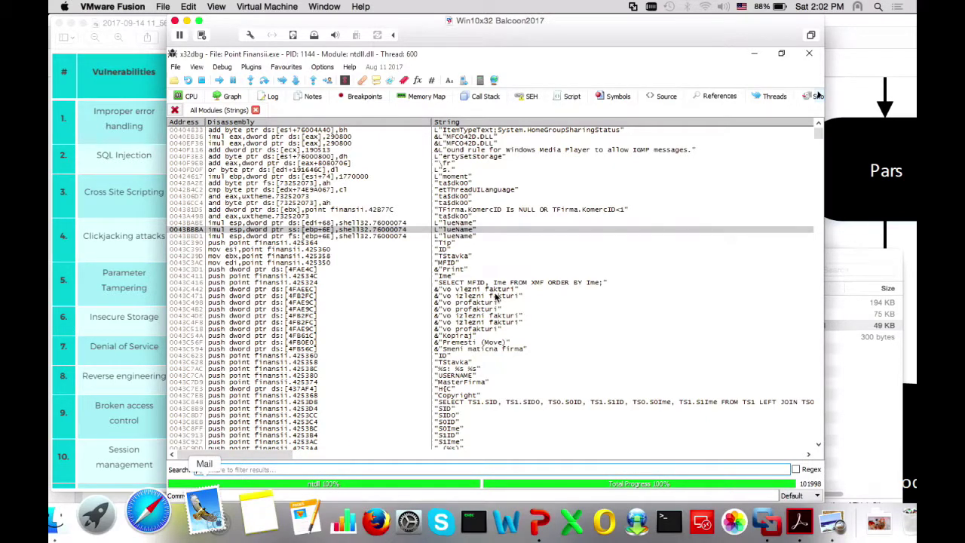
text(password)
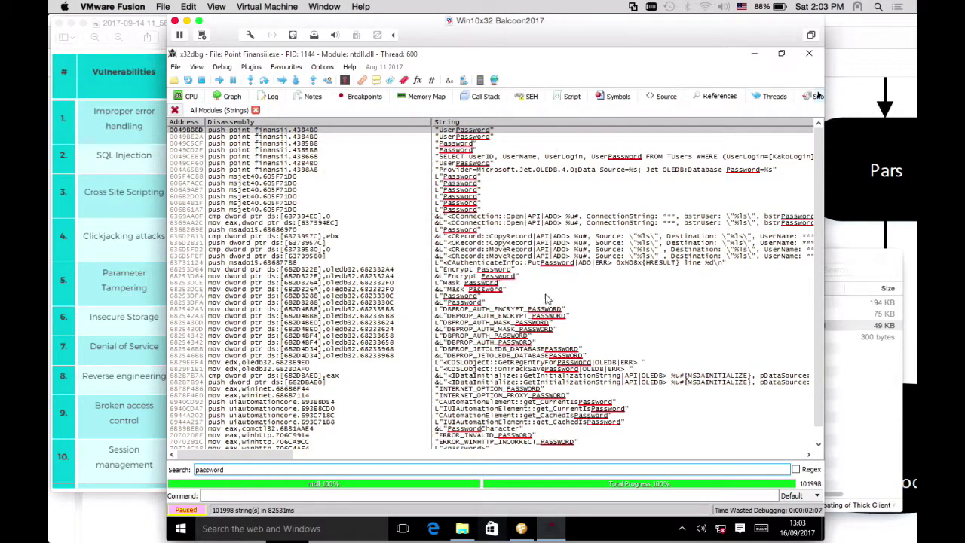
scroll(554, 248, down, 7)
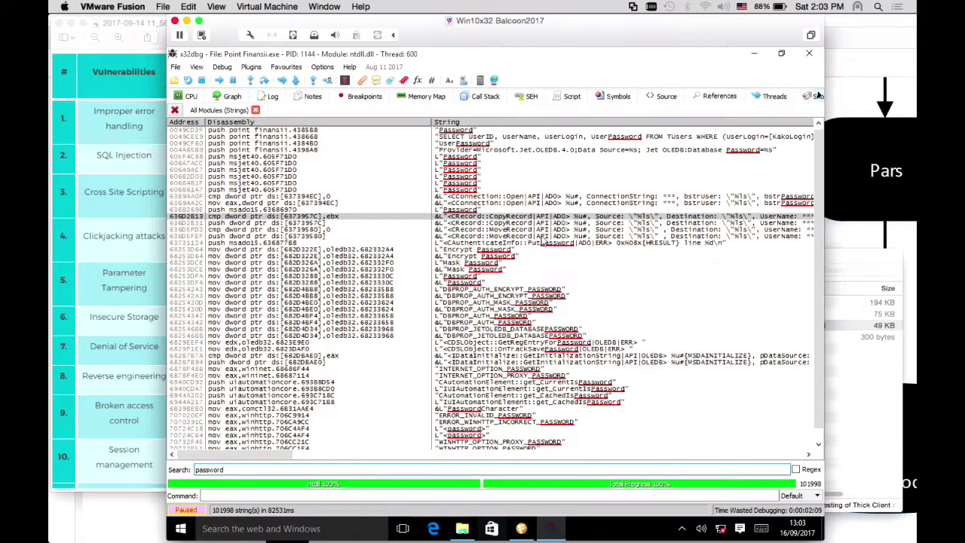
scroll(816, 259, up, 7)
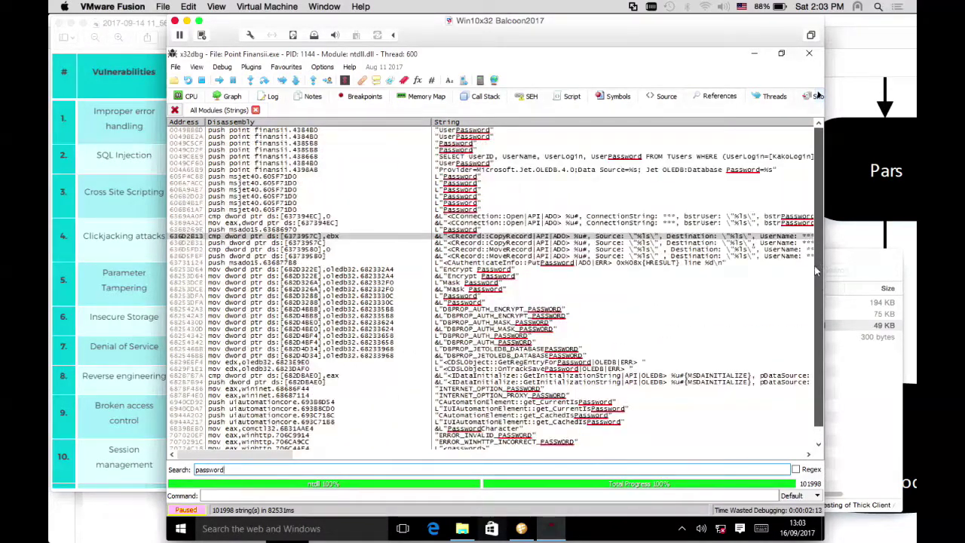
scroll(816, 271, down, 7)
scroll(818, 290, up, 7)
scroll(805, 275, down, 2)
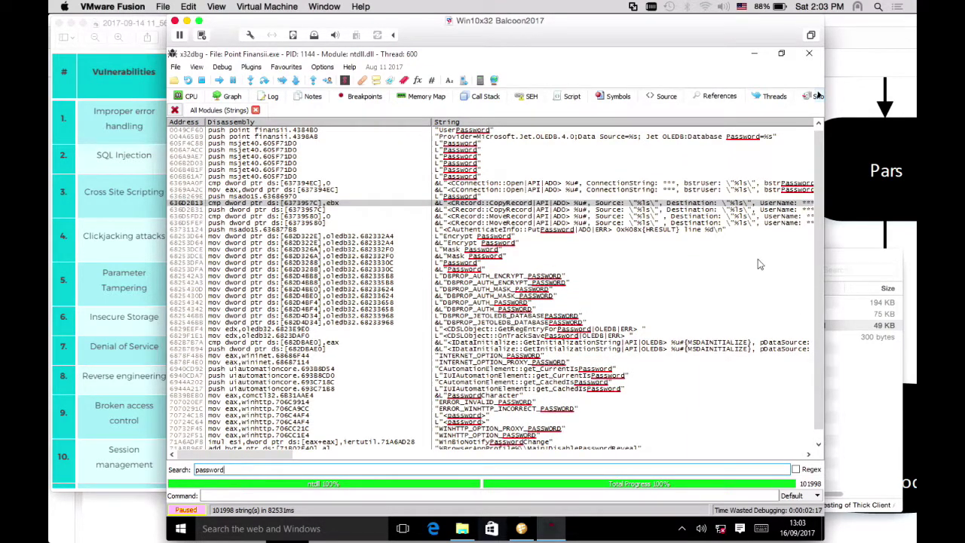
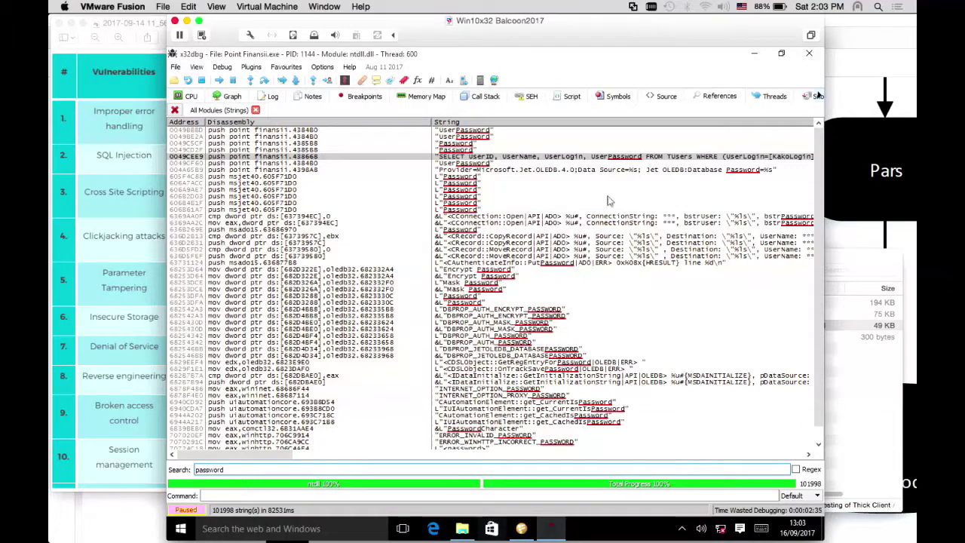
Select the Provider=Microsoft.Jet.OLEDB connection-string row with Database Password=%s in the string results
click(579, 171)
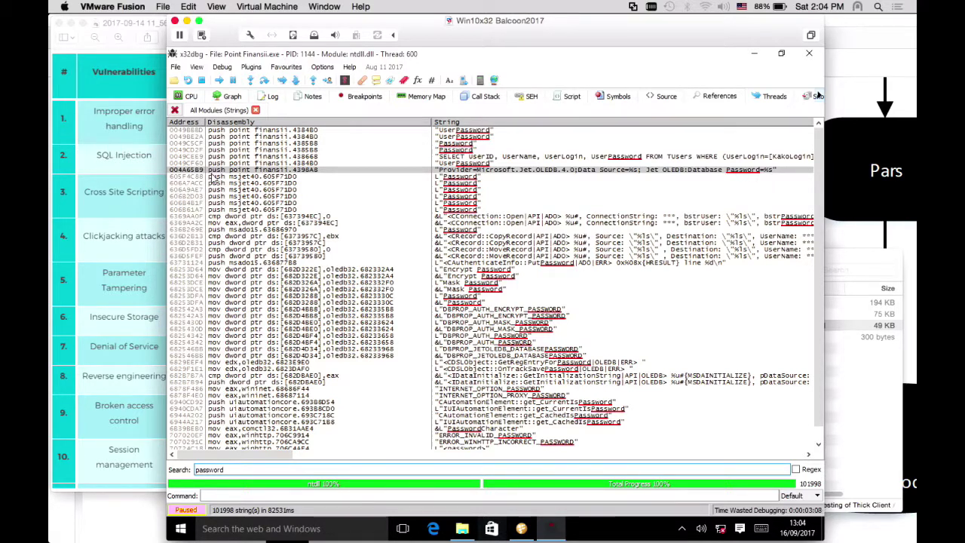
Toggle a breakpoint at 004A65B9 on the connection-string reference via its context menu
right_click(211, 172)
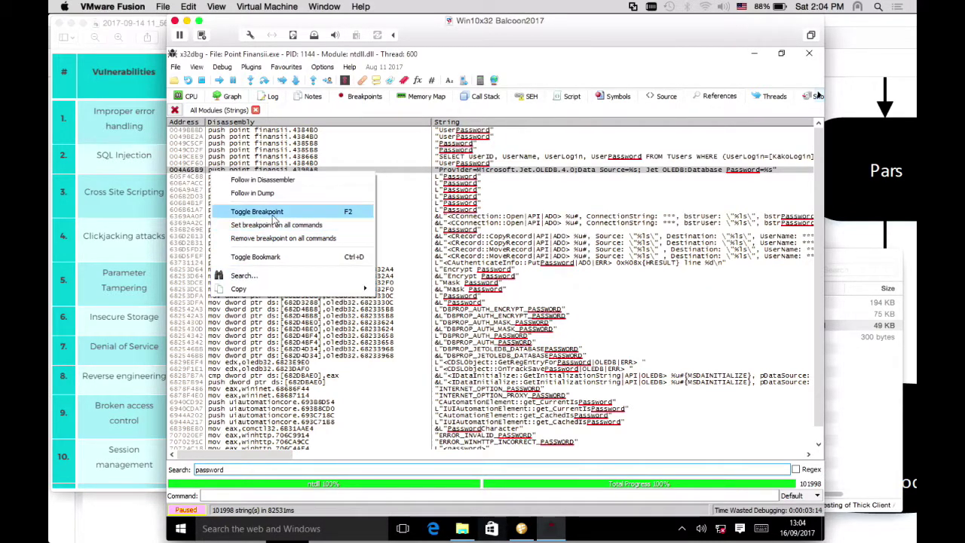
click(274, 218)
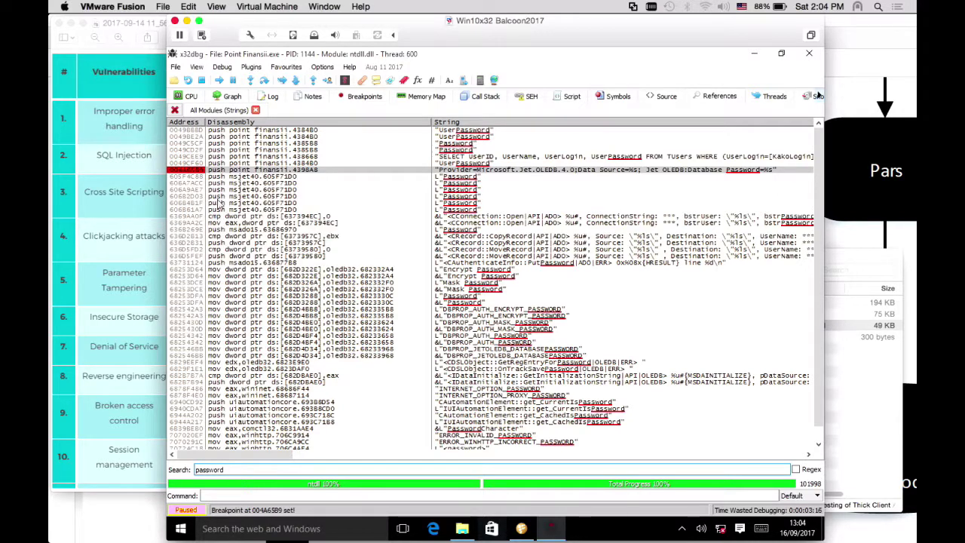
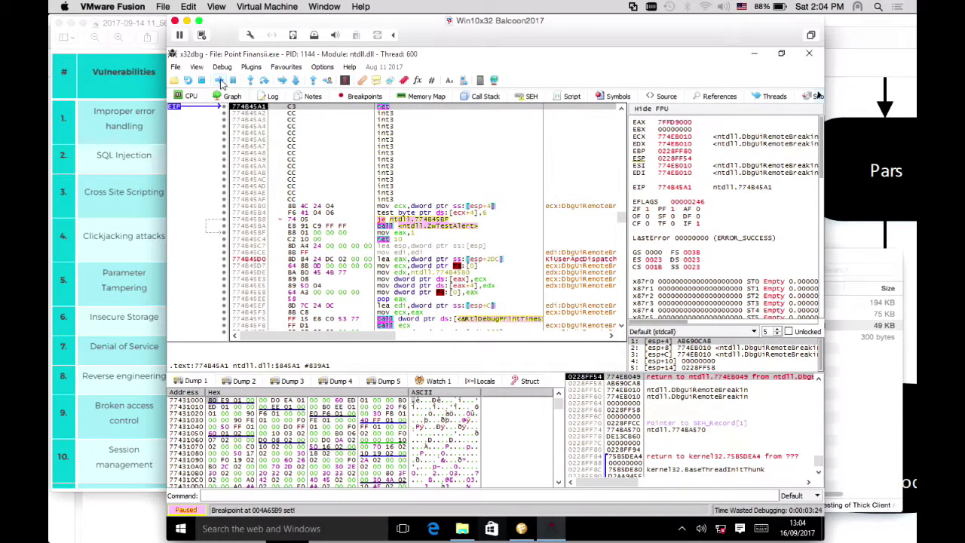
Resume Point Finansii.exe, pause it briefly in the main thread, then let it run again
click(219, 81)
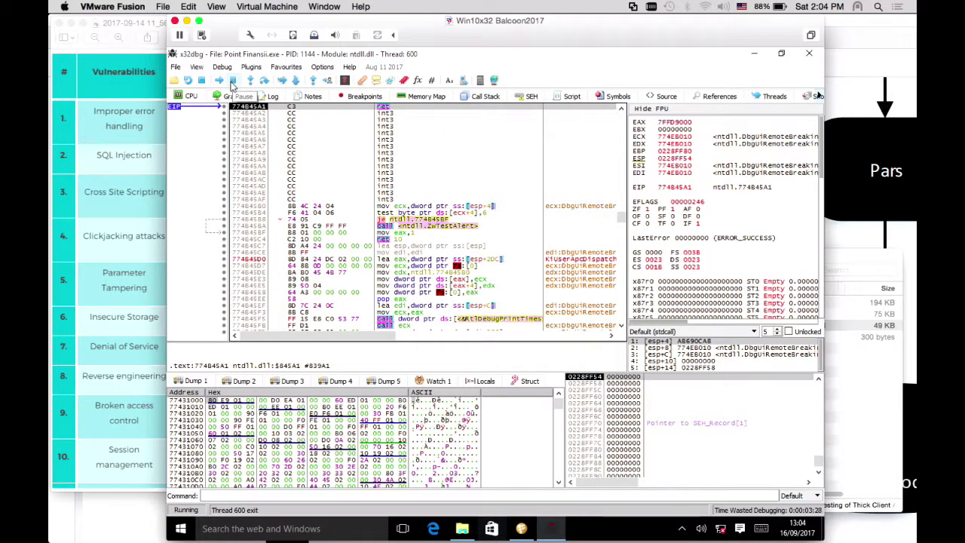
click(235, 82)
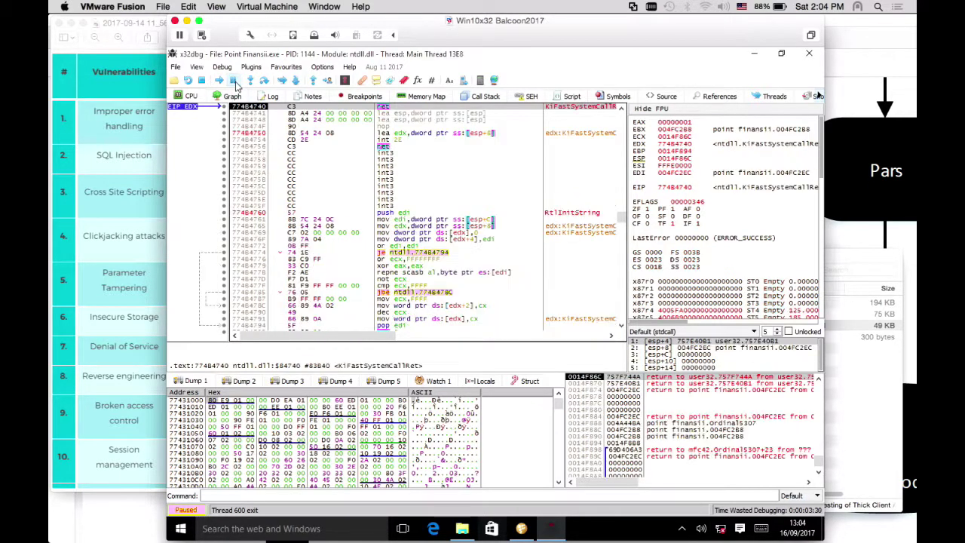
click(219, 81)
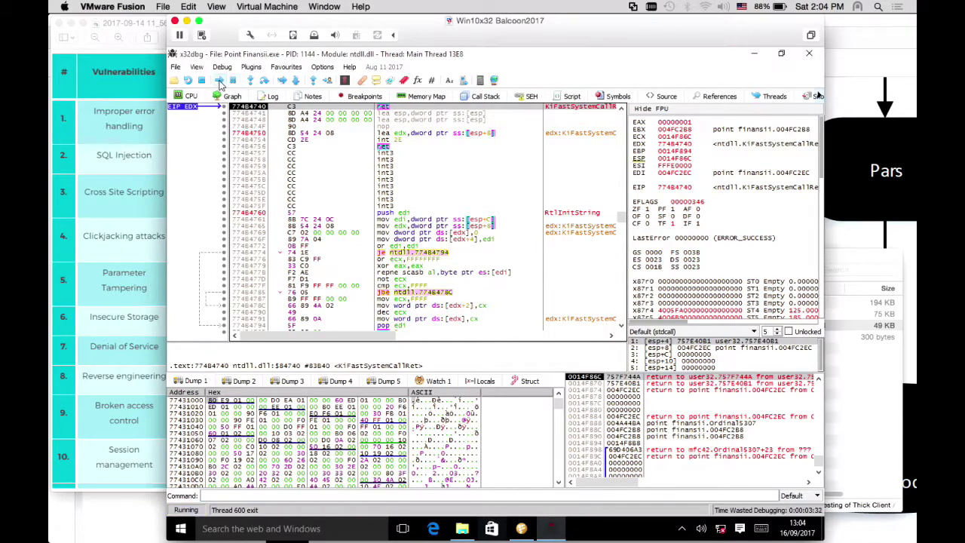
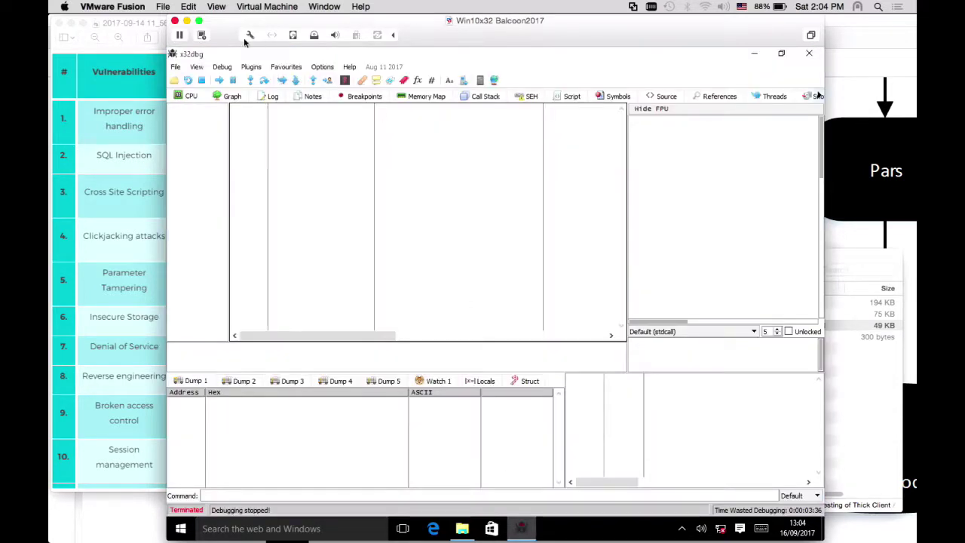
Open Point Finansii.exe from the Point Finansii folder through File > Open to load it into the debugger
click(175, 68)
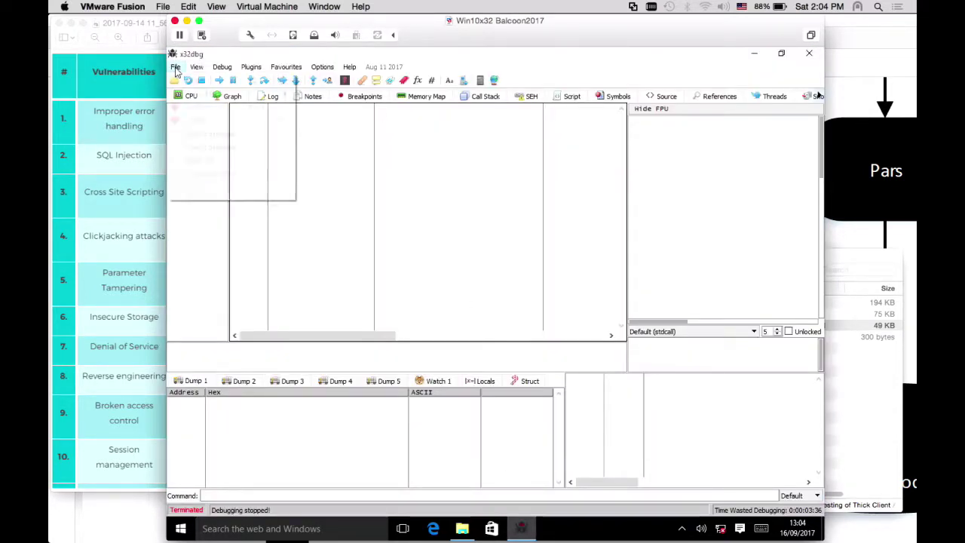
click(190, 83)
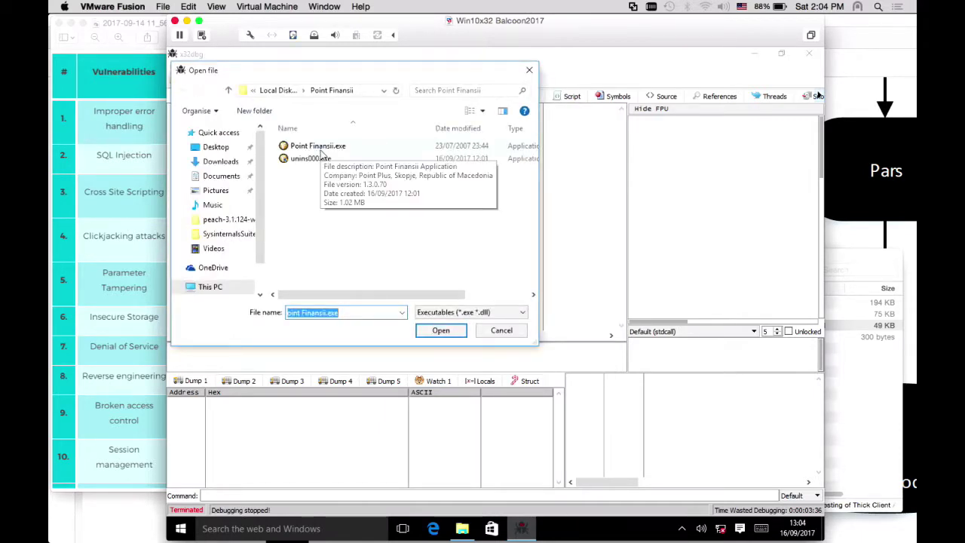
click(321, 150)
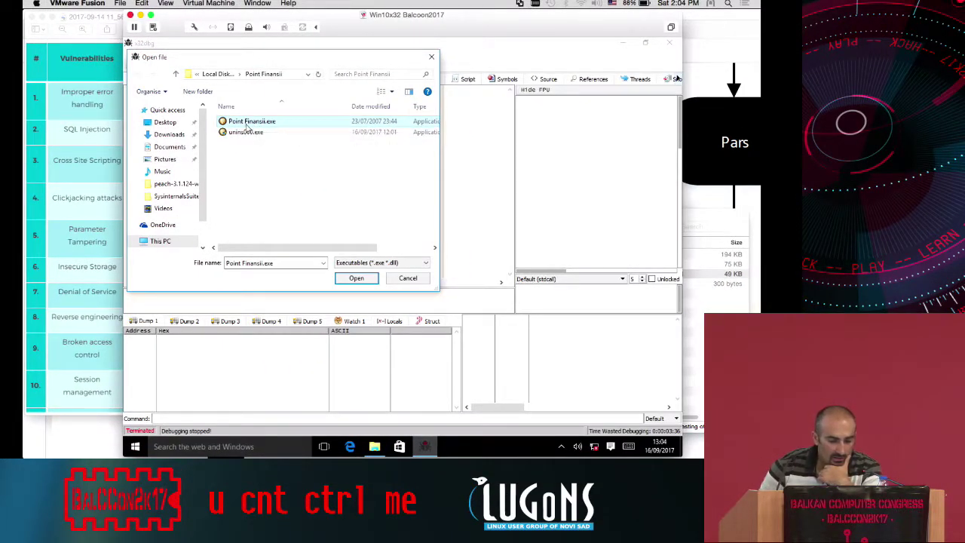
double_click(249, 123)
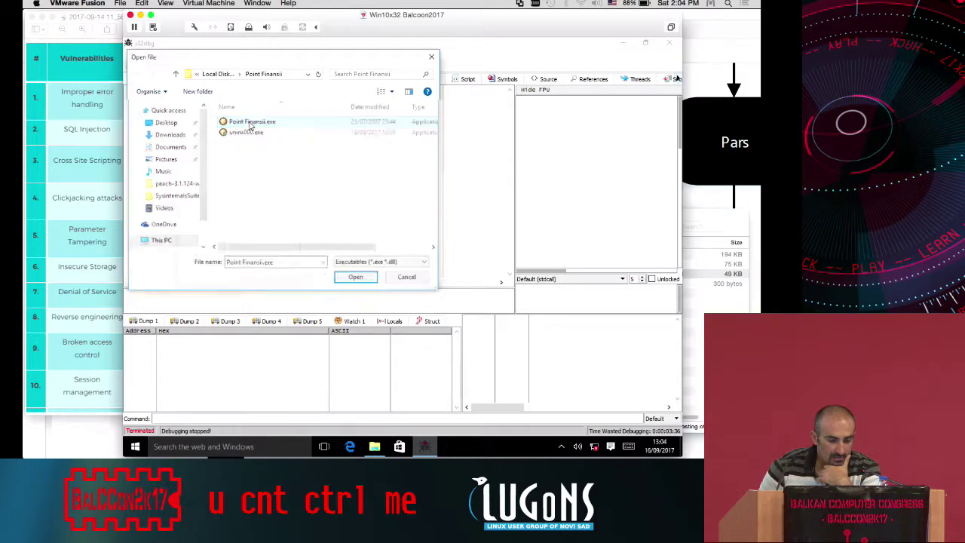
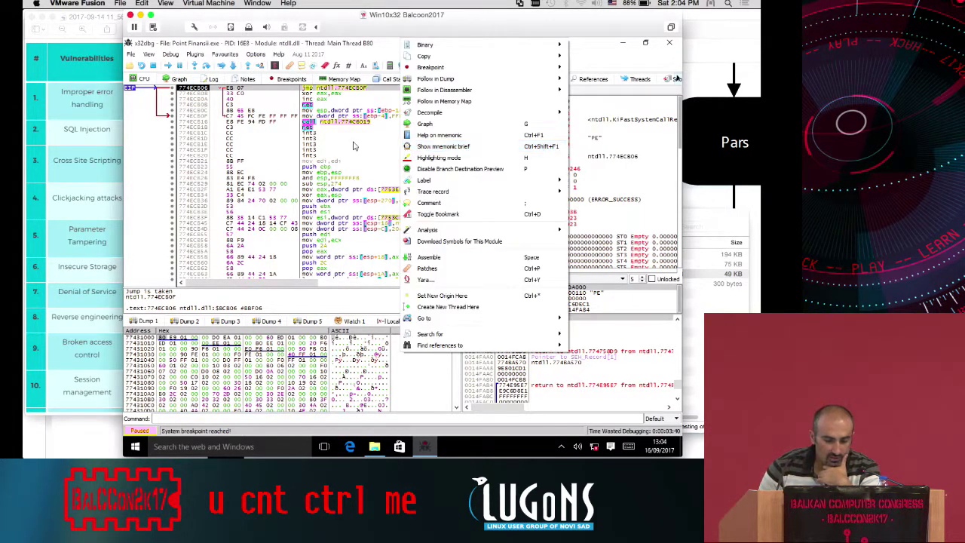
Dismiss the disassembly context menu so the paused ntdll code is visible
click(353, 141)
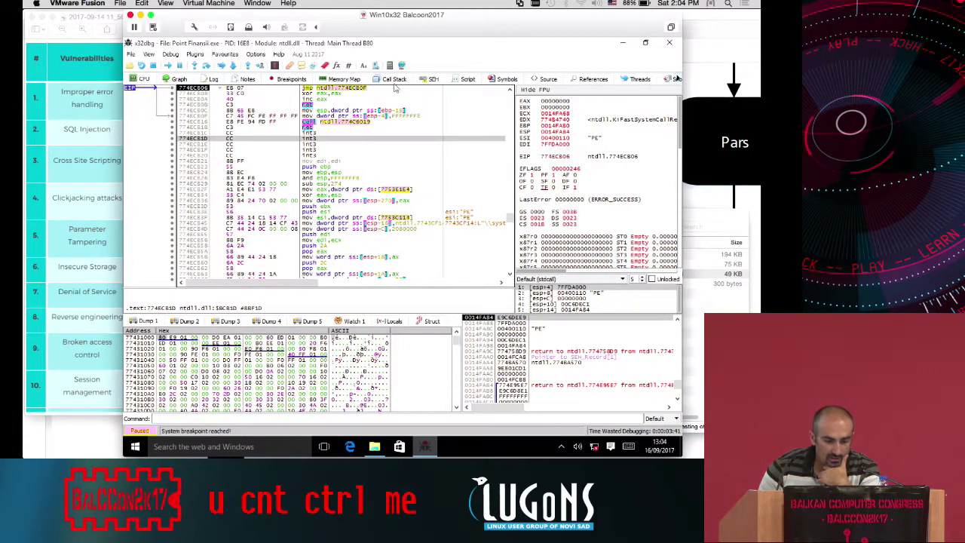
Browse the Script, CPU, Call Stack and SEH tabs, ending on the empty Script view
click(467, 81)
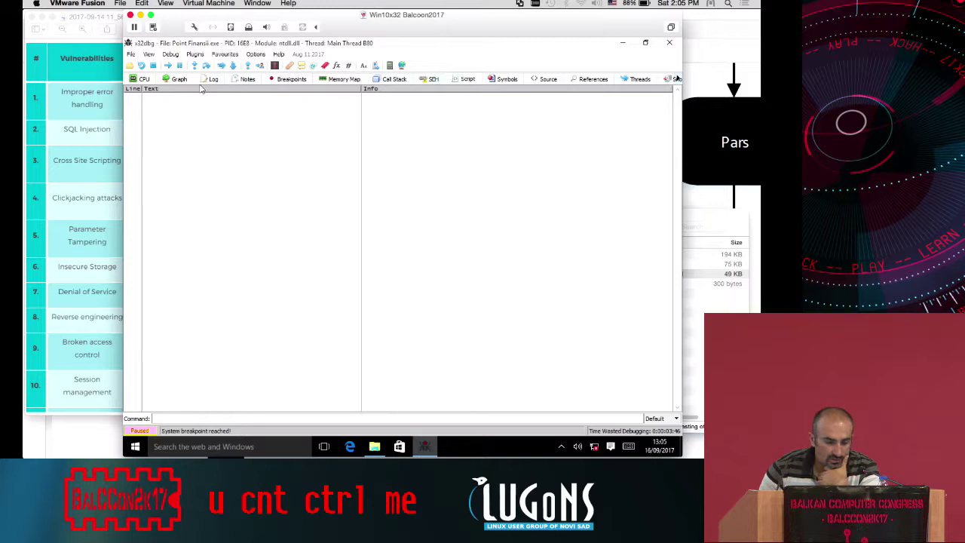
click(146, 80)
click(388, 79)
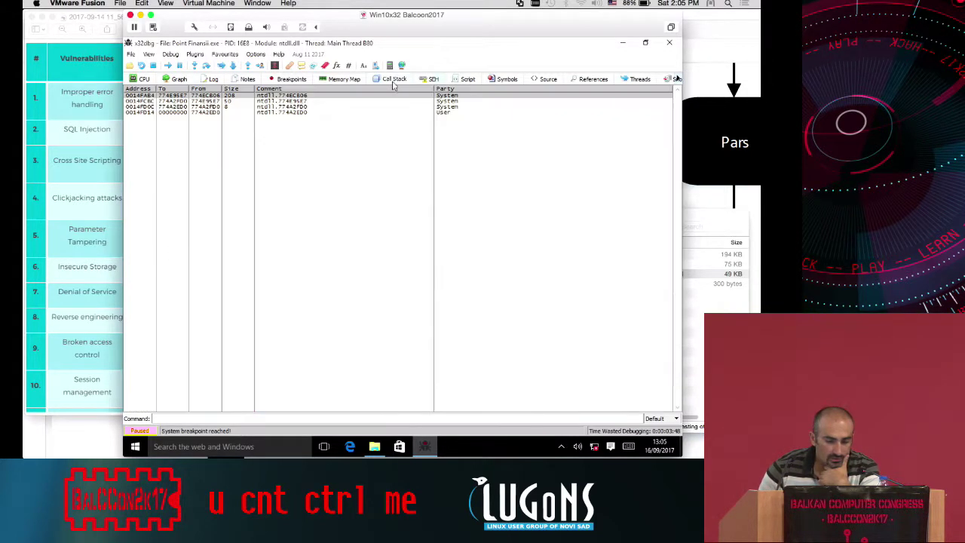
click(430, 80)
click(466, 80)
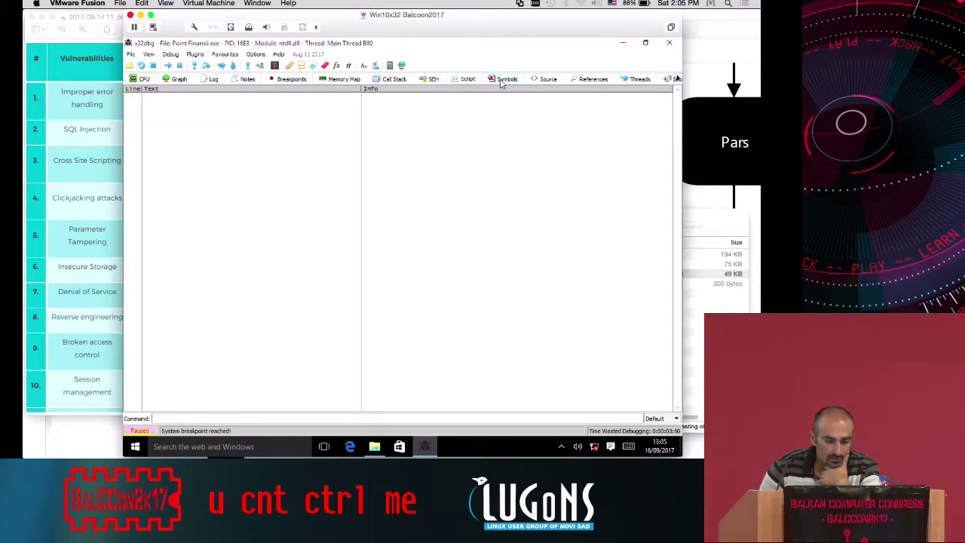
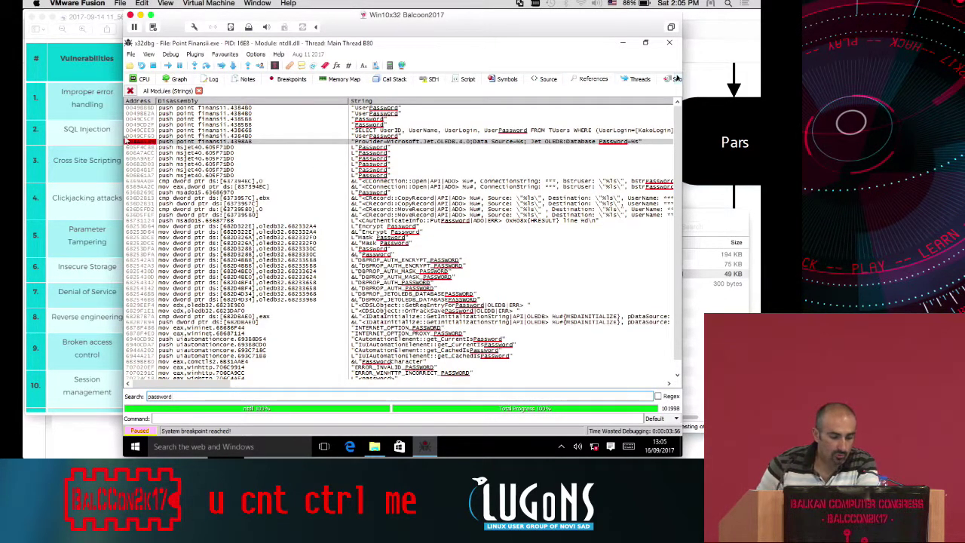
Return to the CPU view and run Point Finansii.exe on to its EntryPoint breakpoint
click(142, 79)
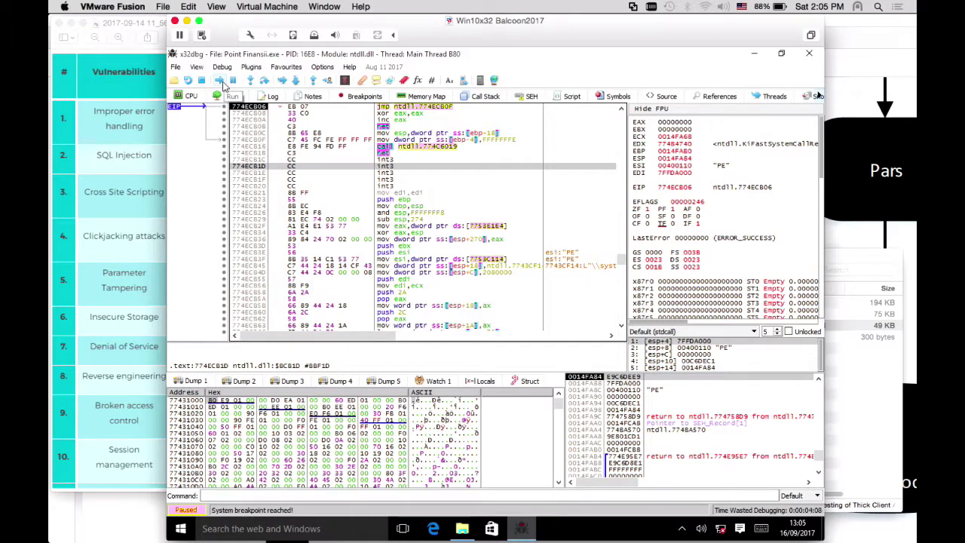
click(219, 81)
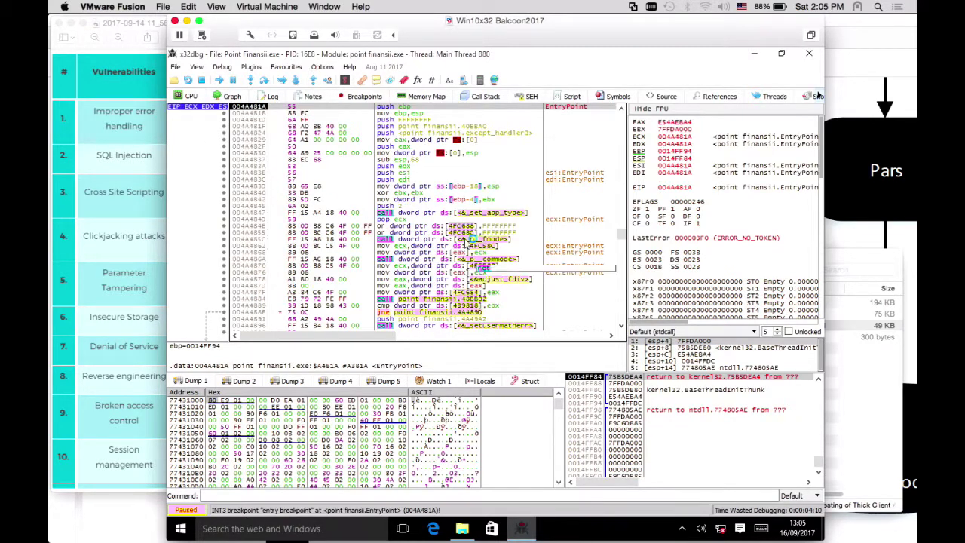
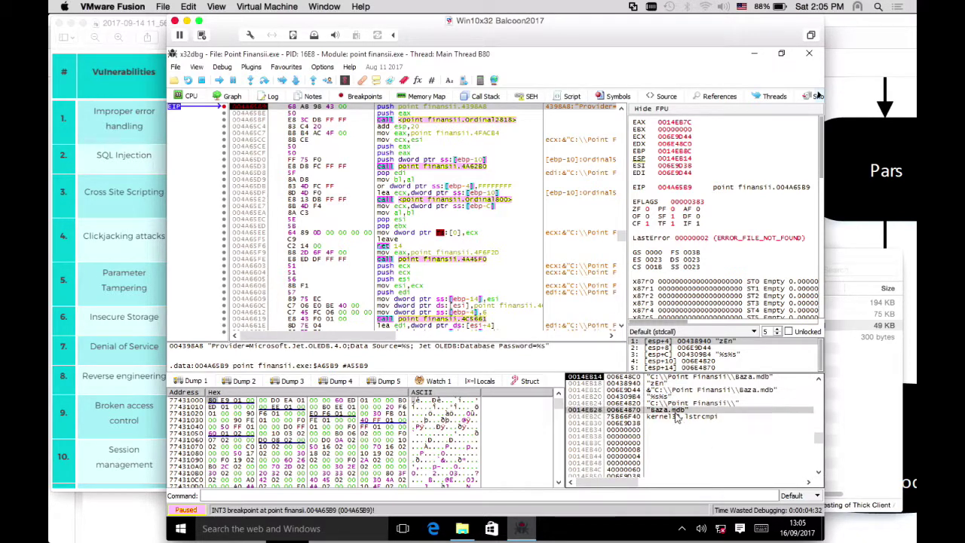
Inspect the kernel32.lstrcmpi and zEn stack entries around the Baza.mdb path, then bring up File Explorer
click(677, 418)
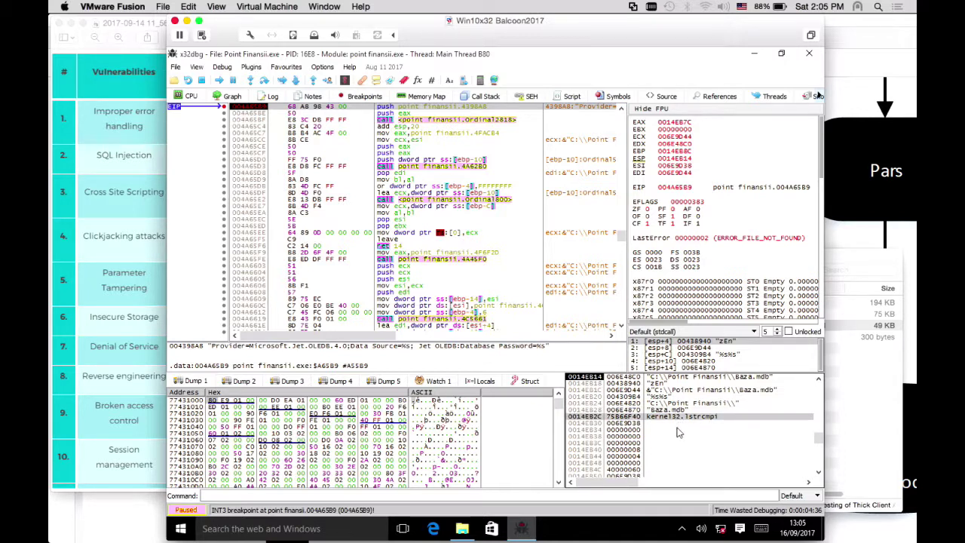
click(662, 384)
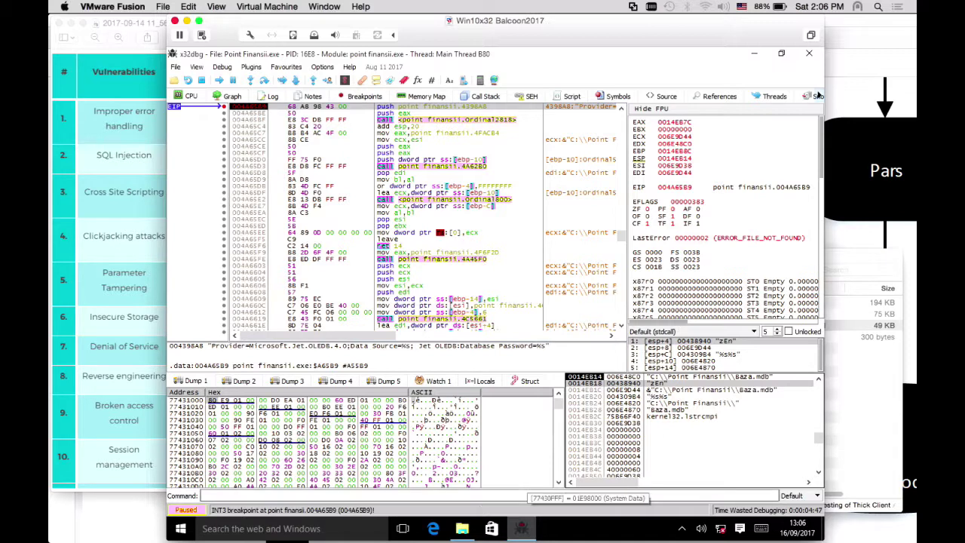
click(464, 531)
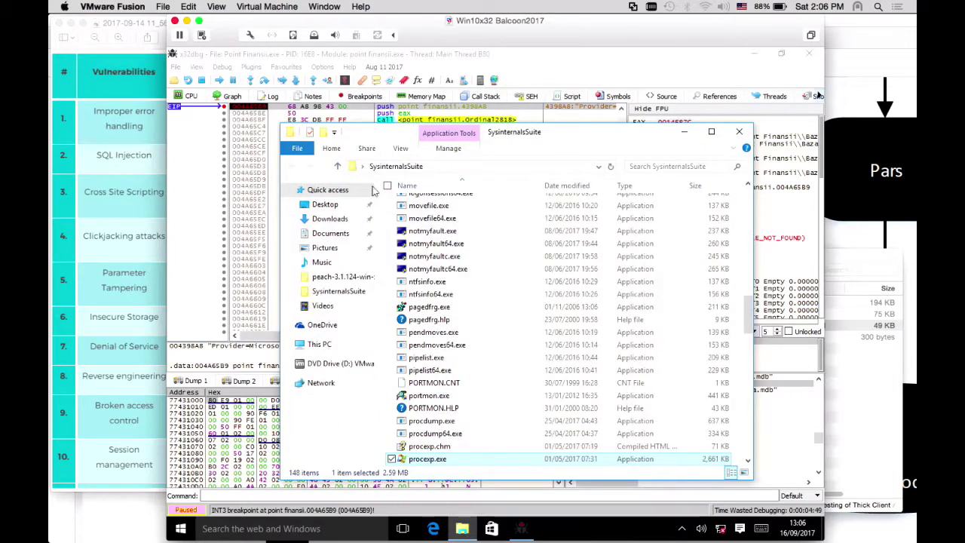
Go to This PC and open the root of Local Disk (C:)
click(318, 344)
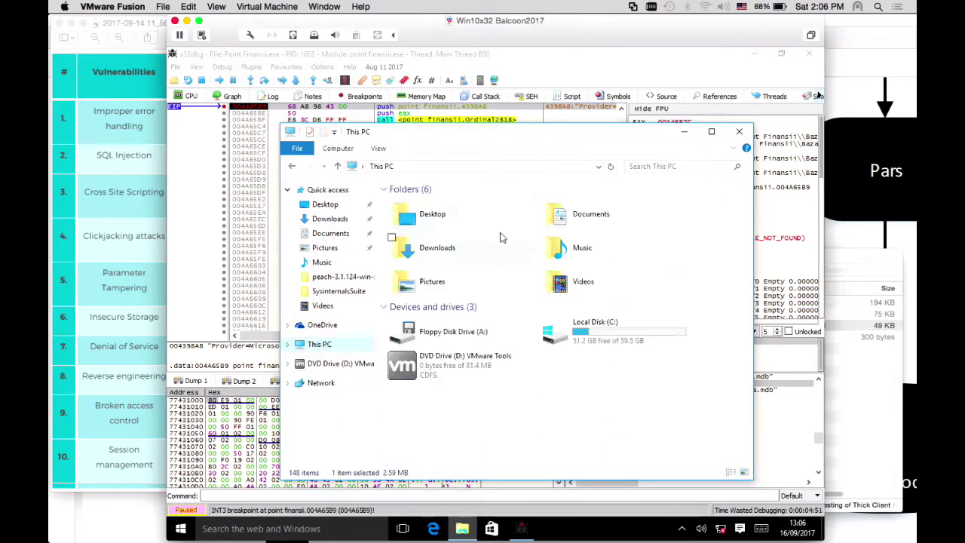
double_click(595, 336)
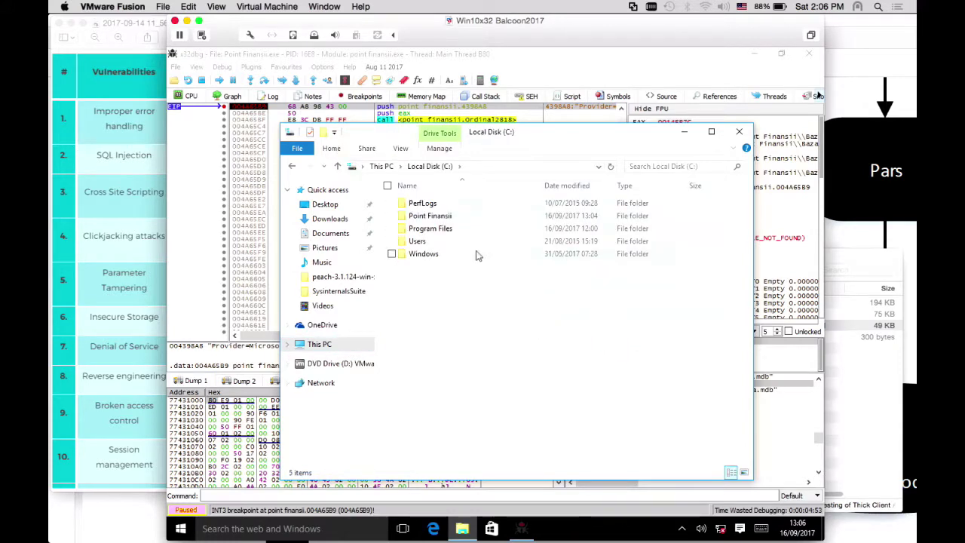
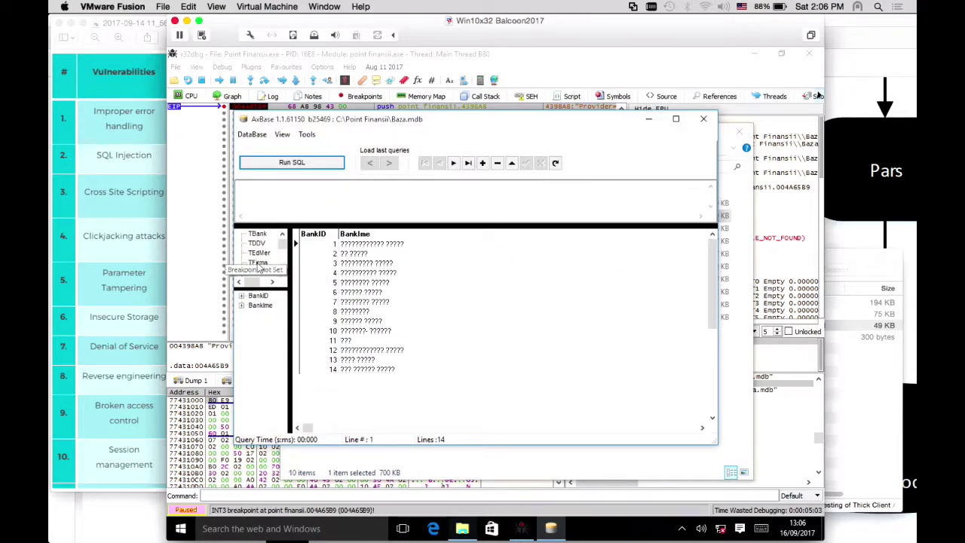
Widen the table list to find TUsers, then narrow UserName to reveal UserPassword and UserLevel
drag(289, 274, 410, 274)
scroll(297, 278, down, 5)
scroll(295, 278, up, 5)
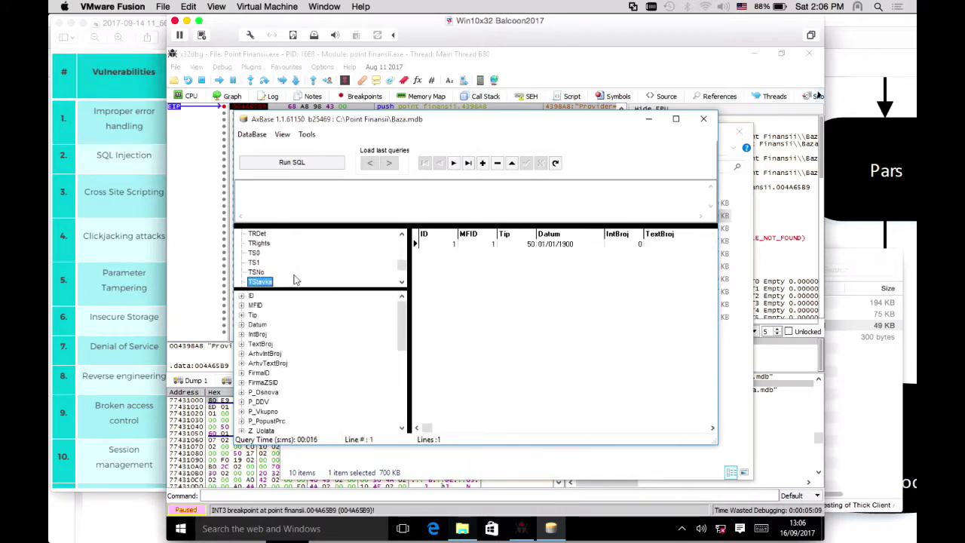
scroll(296, 278, down, 3)
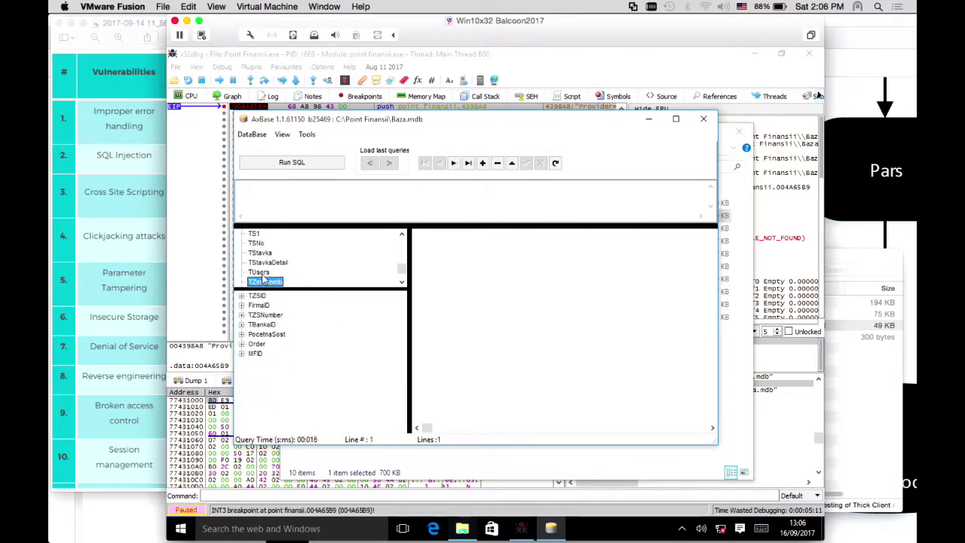
scroll(262, 276, up, 1)
drag(640, 233, 531, 235)
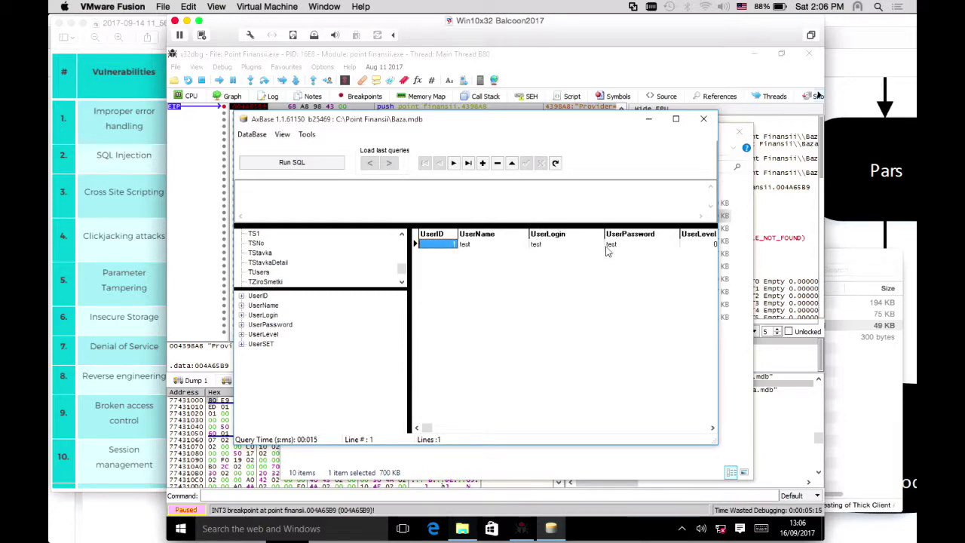